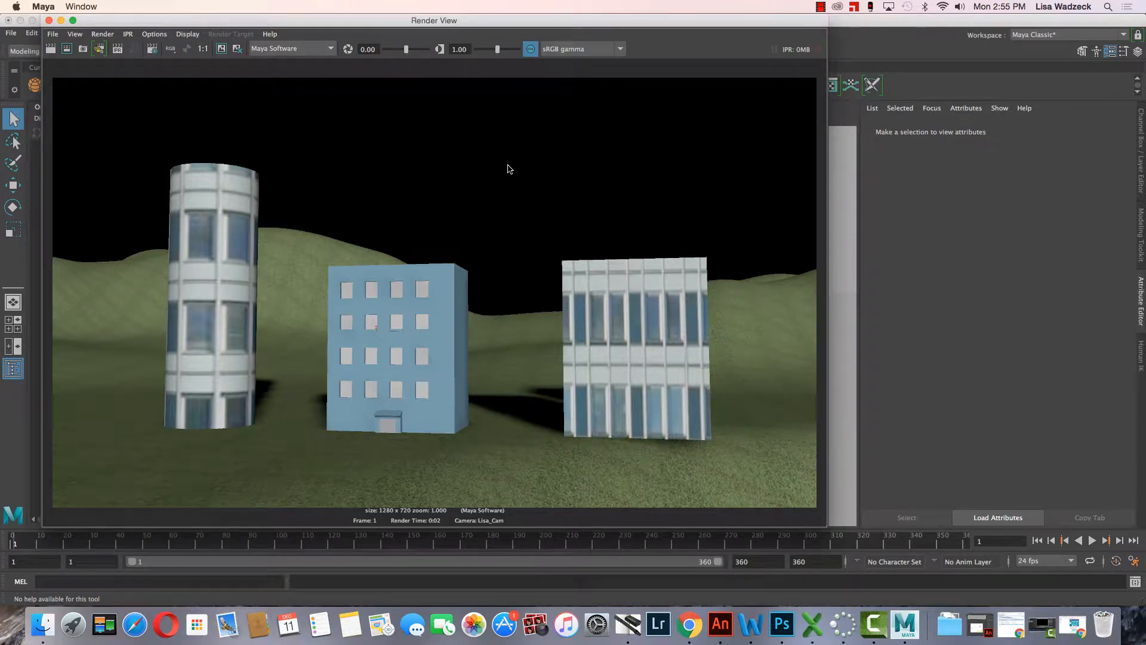
Close the render and show the Environment attributes of the Lisa_Cam camera.
{"action": "left_click", "coordinate": [48, 21]}
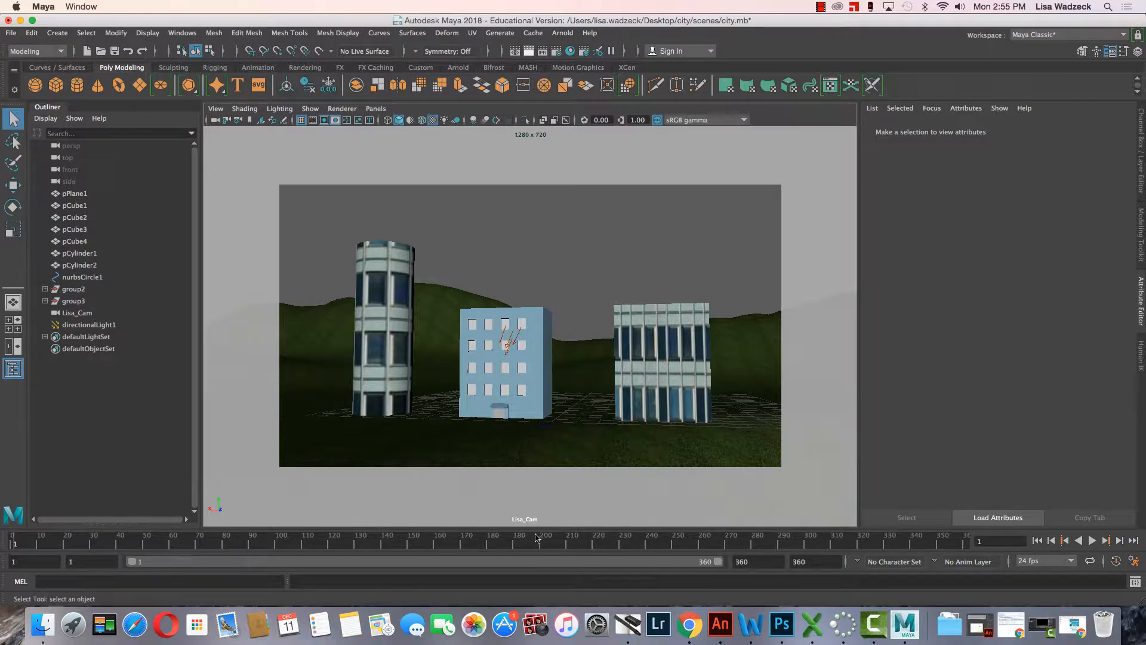
{"action": "left_click", "coordinate": [73, 311]}
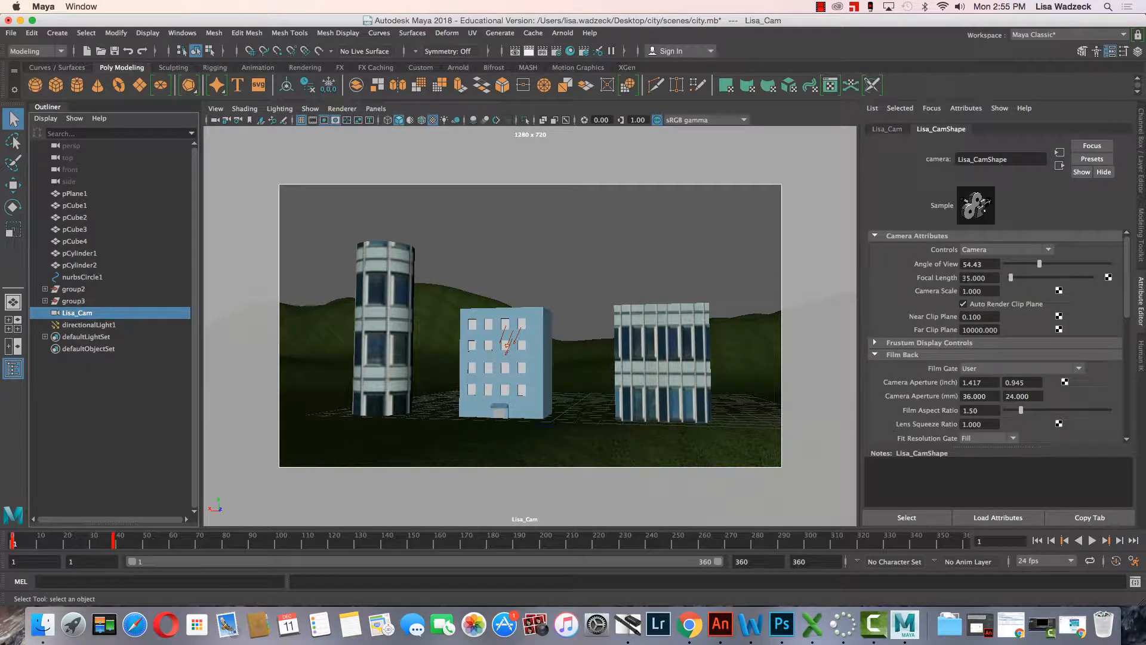
{"action": "scroll", "coordinate": [903, 265], "scroll_direction": "down", "scroll_amount": 3}
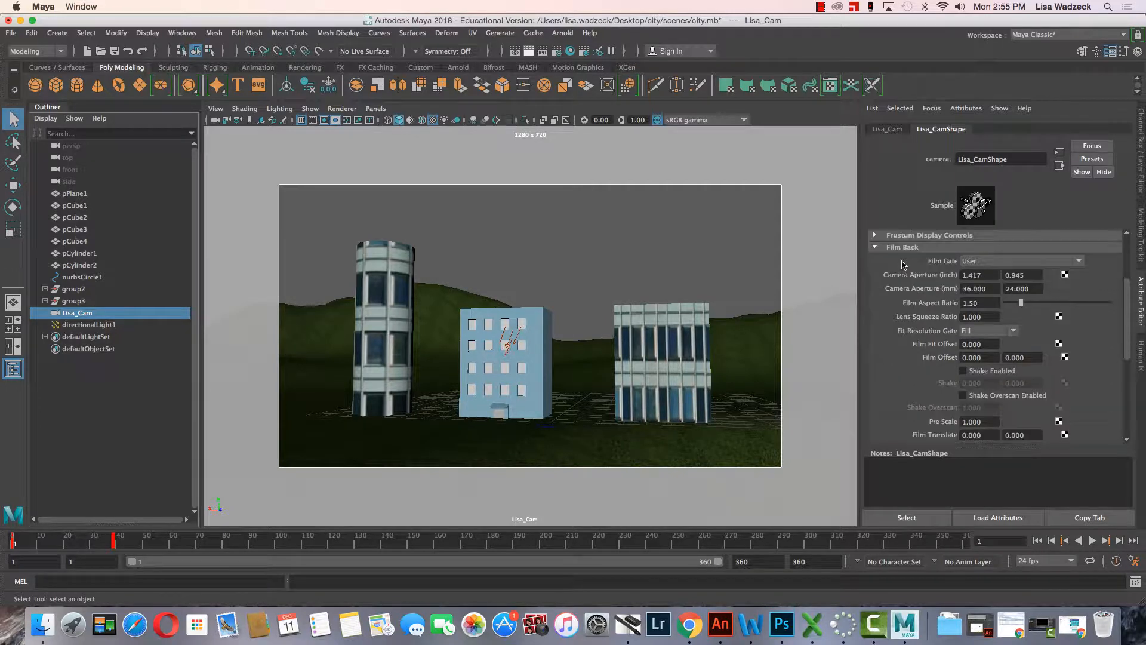
{"action": "scroll", "coordinate": [903, 265], "scroll_direction": "down", "scroll_amount": 5}
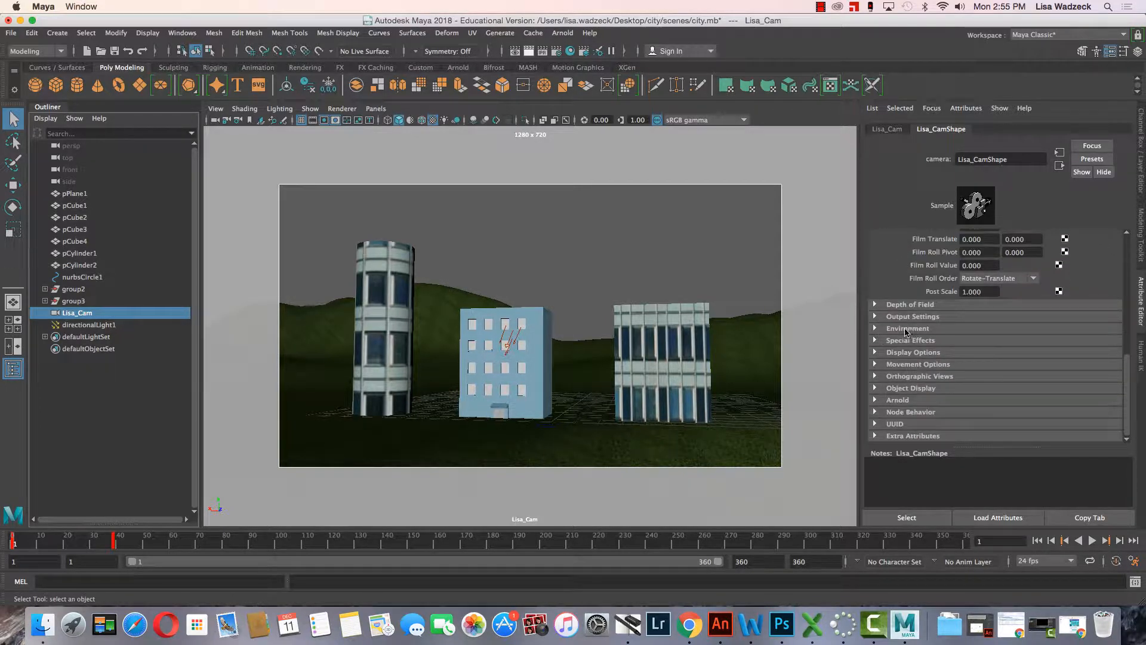
{"action": "left_click", "coordinate": [875, 329]}
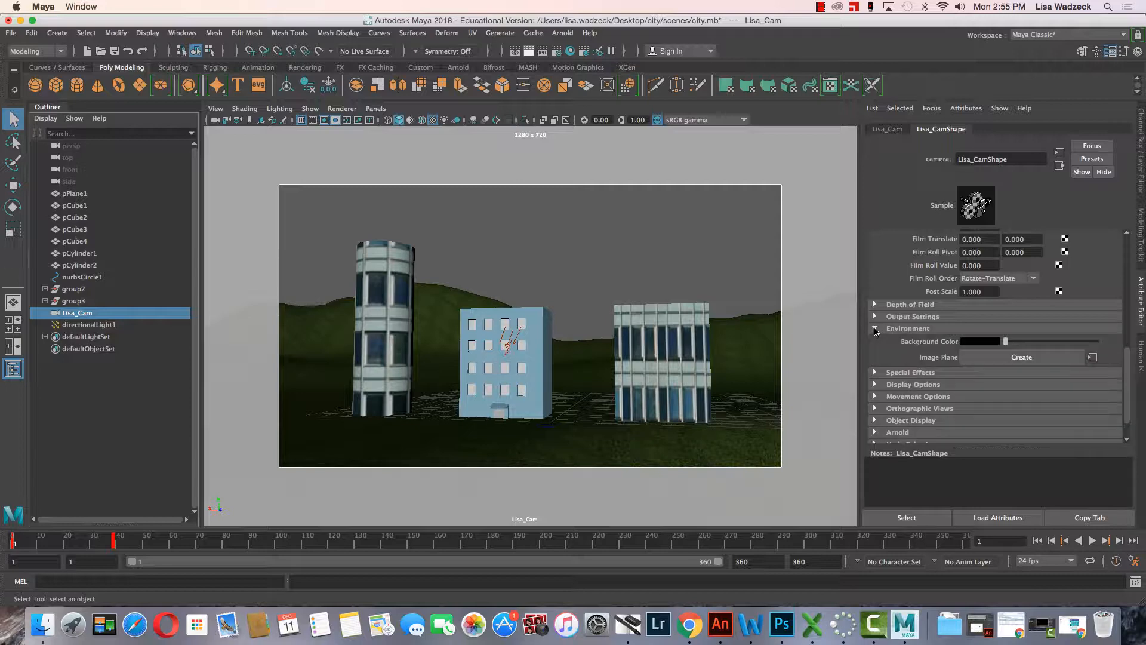
Set the camera's background color to a medium sky blue with a hue of about 210.
{"action": "left_click", "coordinate": [969, 344]}
{"action": "left_click", "coordinate": [965, 314]}
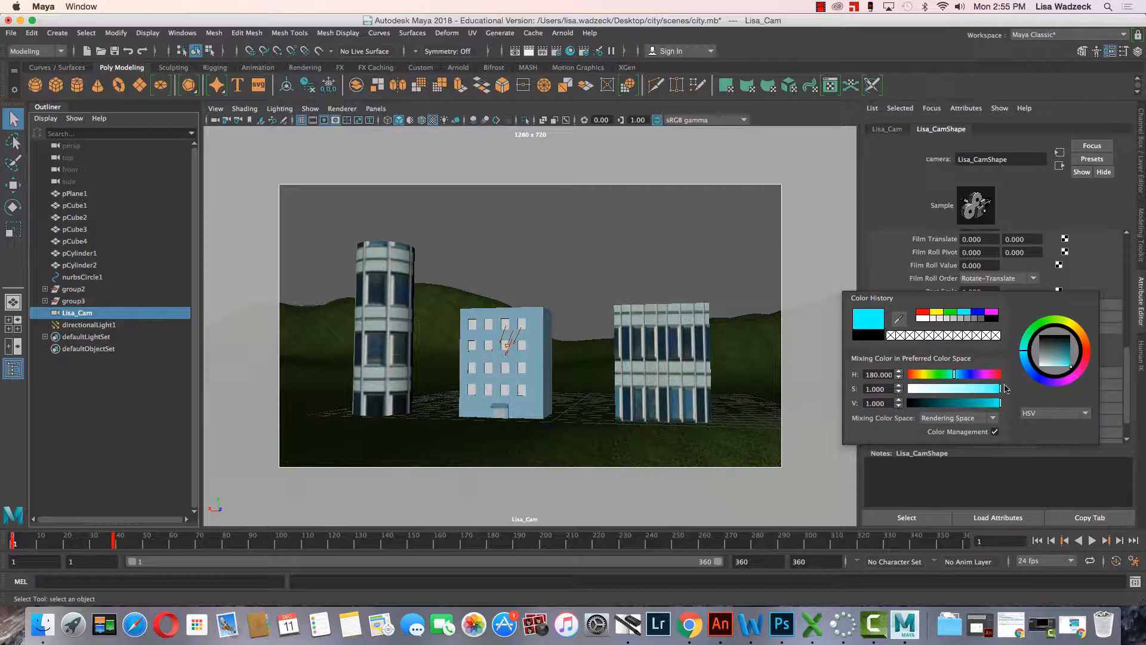
{"action": "left_click", "coordinate": [1046, 383]}
{"action": "left_click", "coordinate": [1055, 365]}
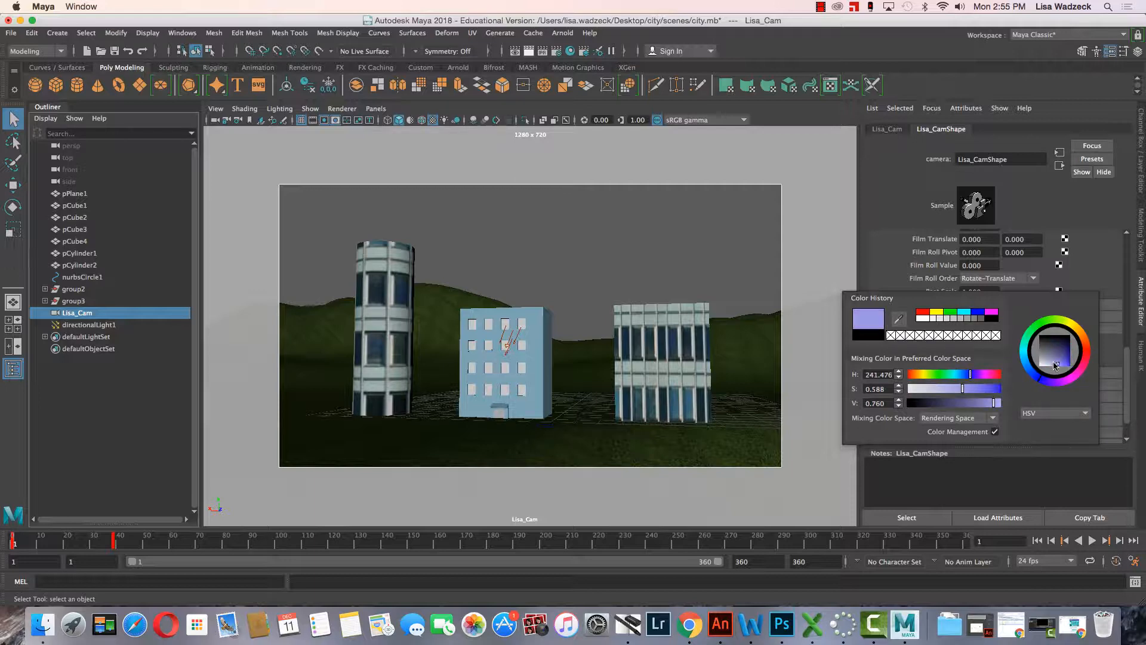
{"action": "left_click", "coordinate": [980, 389]}
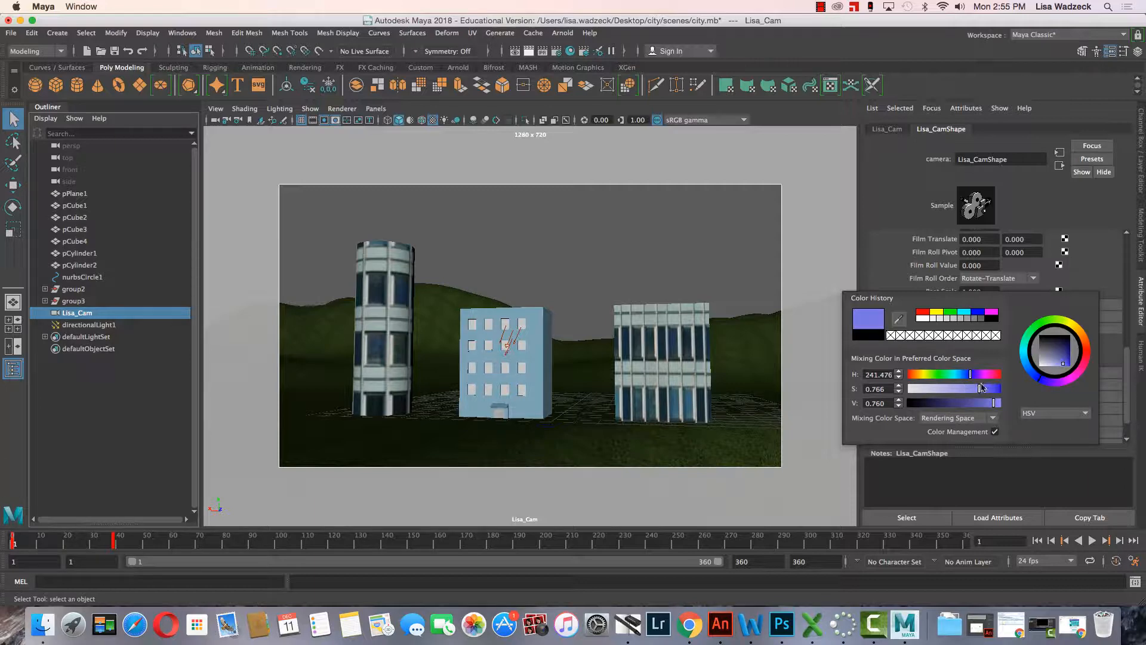
{"action": "left_click", "coordinate": [1070, 368]}
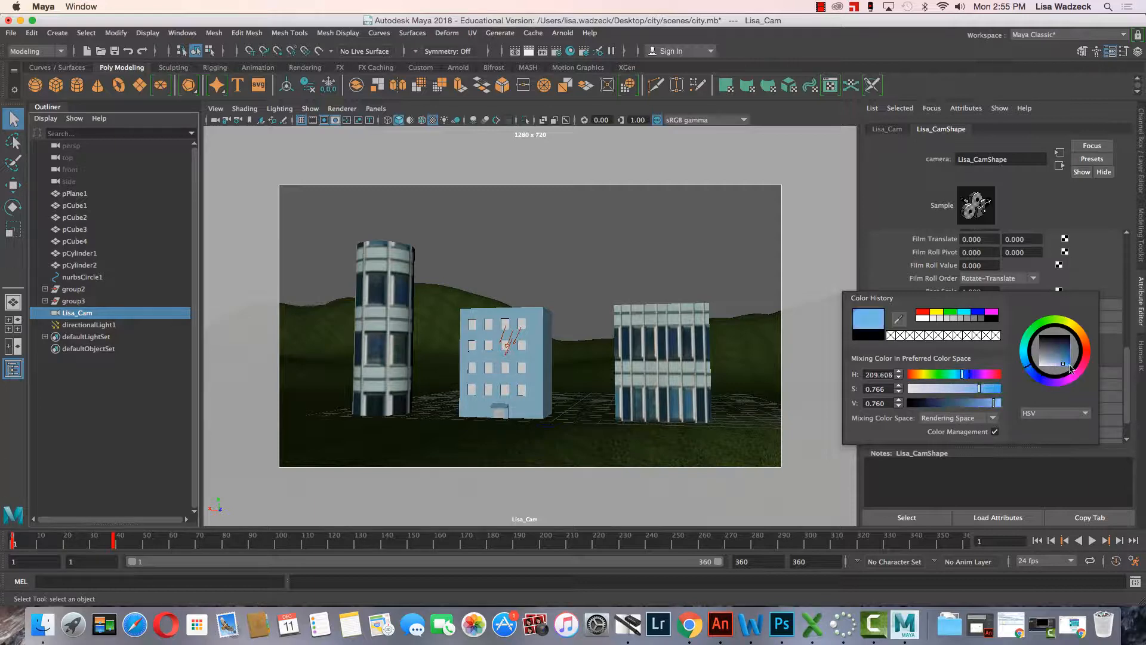
{"action": "left_click", "coordinate": [1067, 364]}
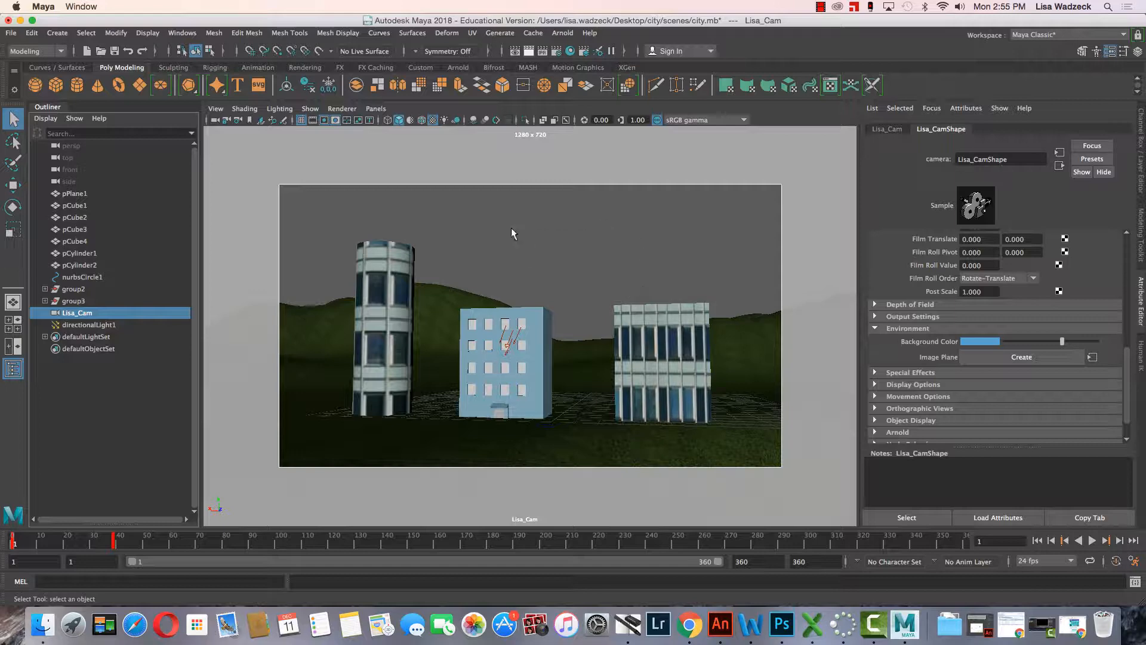
Render the current frame through Lisa_Cam to check the background color, and close the render.
{"action": "left_click", "coordinate": [527, 52]}
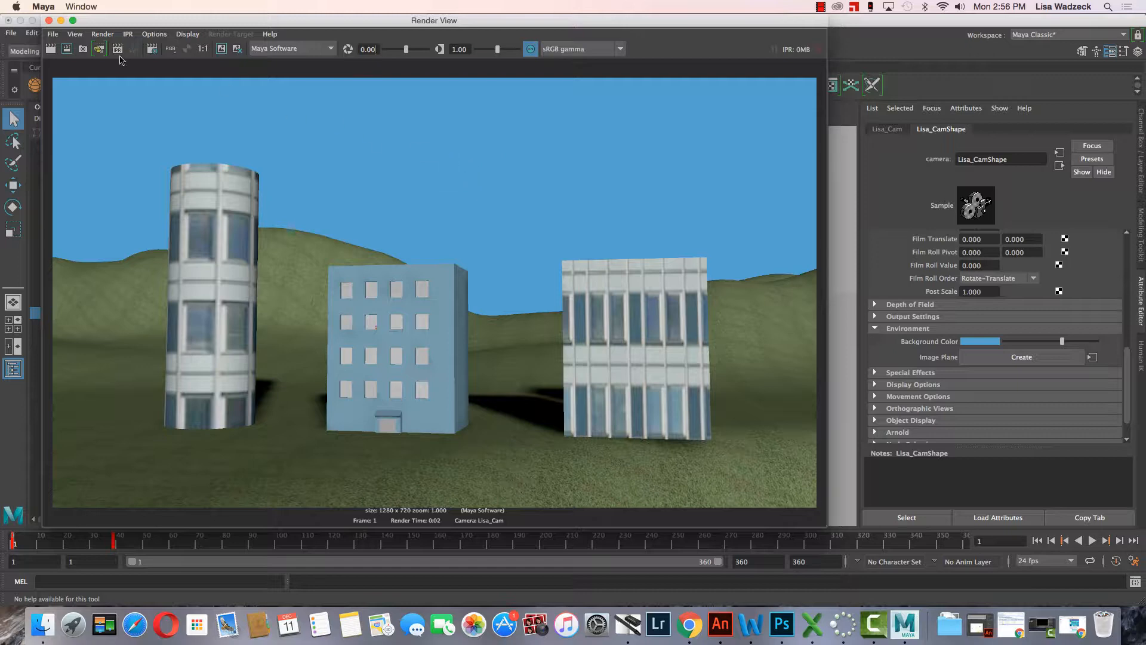
{"action": "left_click", "coordinate": [49, 20]}
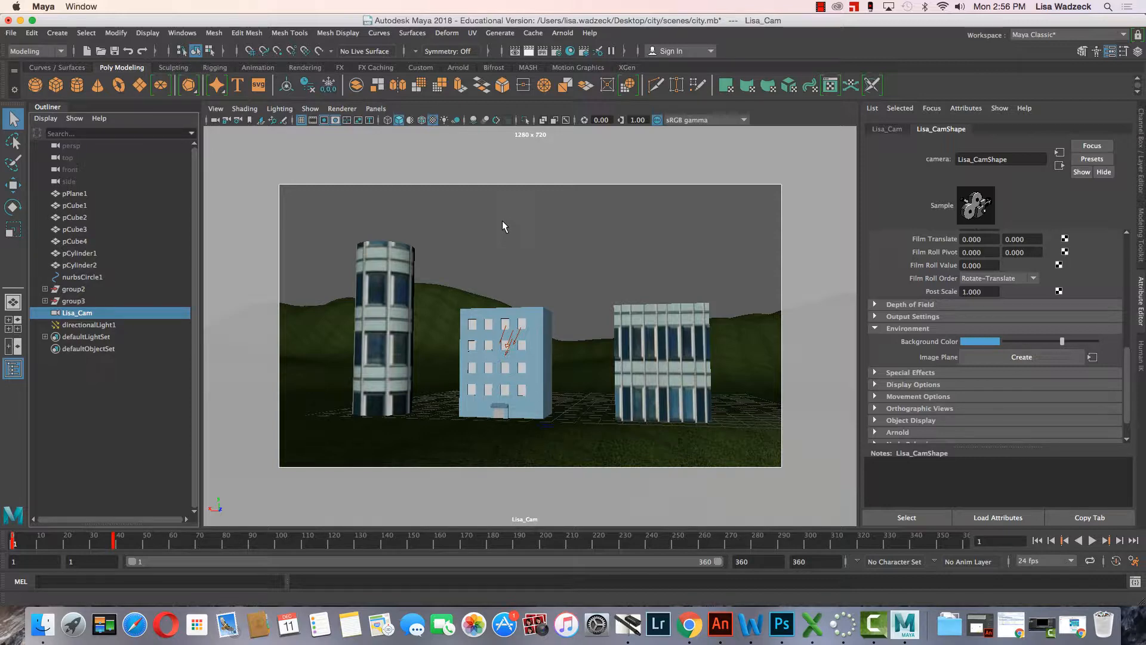
{"action": "left_click", "coordinate": [557, 50]}
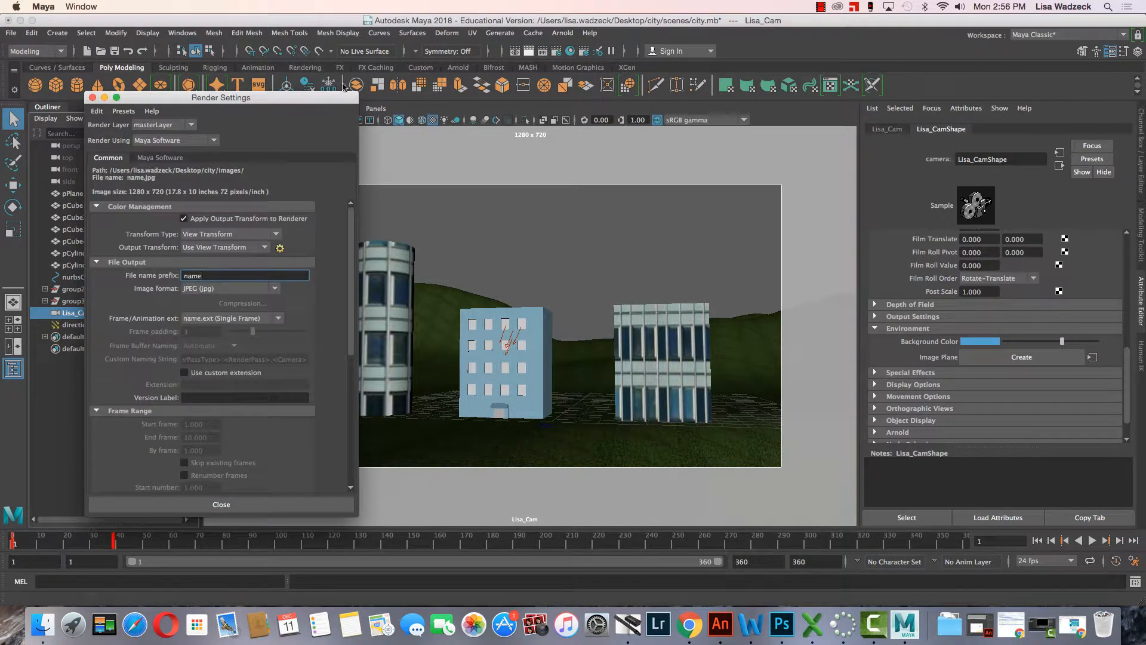
{"action": "left_click", "coordinate": [92, 98]}
Create a new Lambert material in the Hypershade and name it AwesomeSky.
{"action": "left_click", "coordinate": [571, 52]}
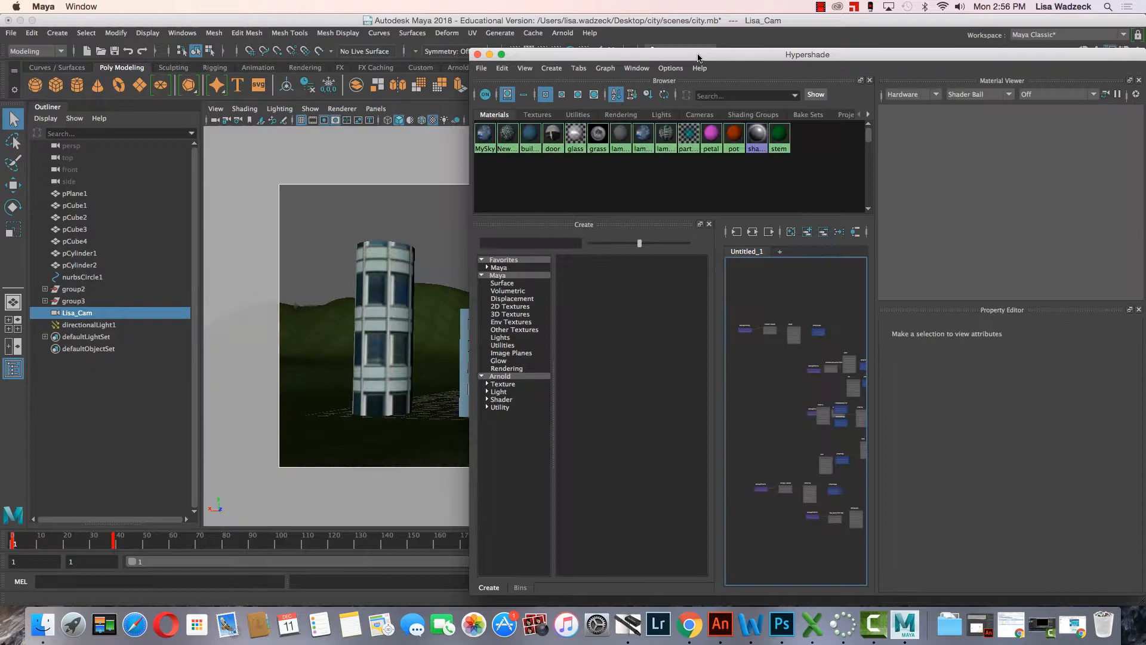
{"action": "left_click_drag", "start_coordinate": [694, 57], "coordinate": [552, 36]}
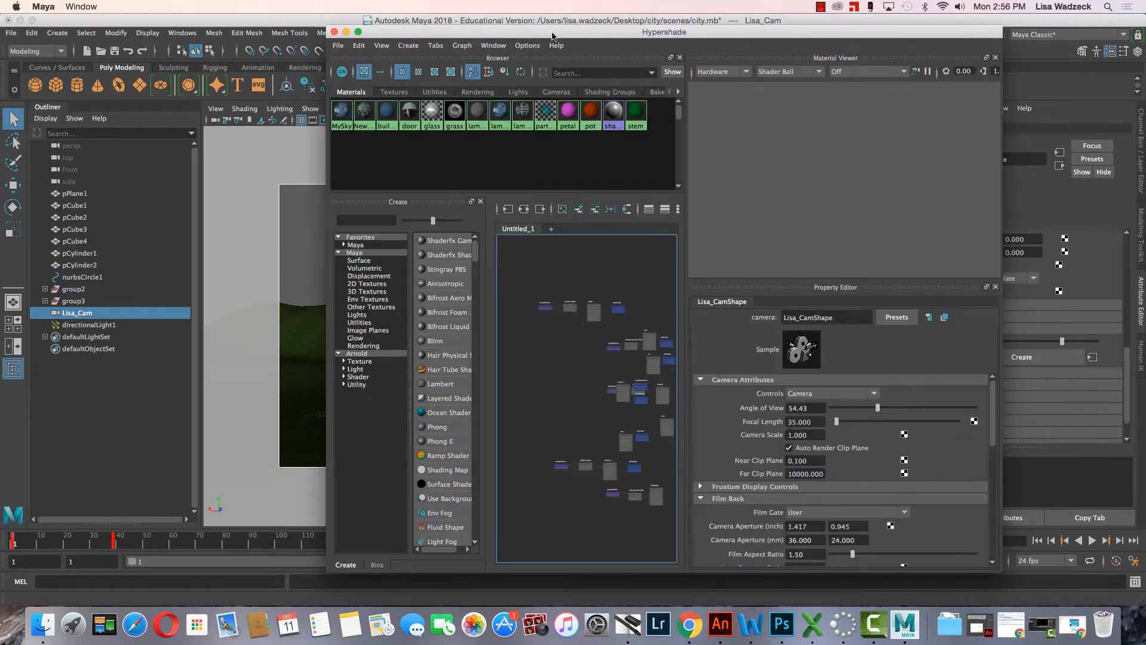
{"action": "left_click", "coordinate": [425, 384]}
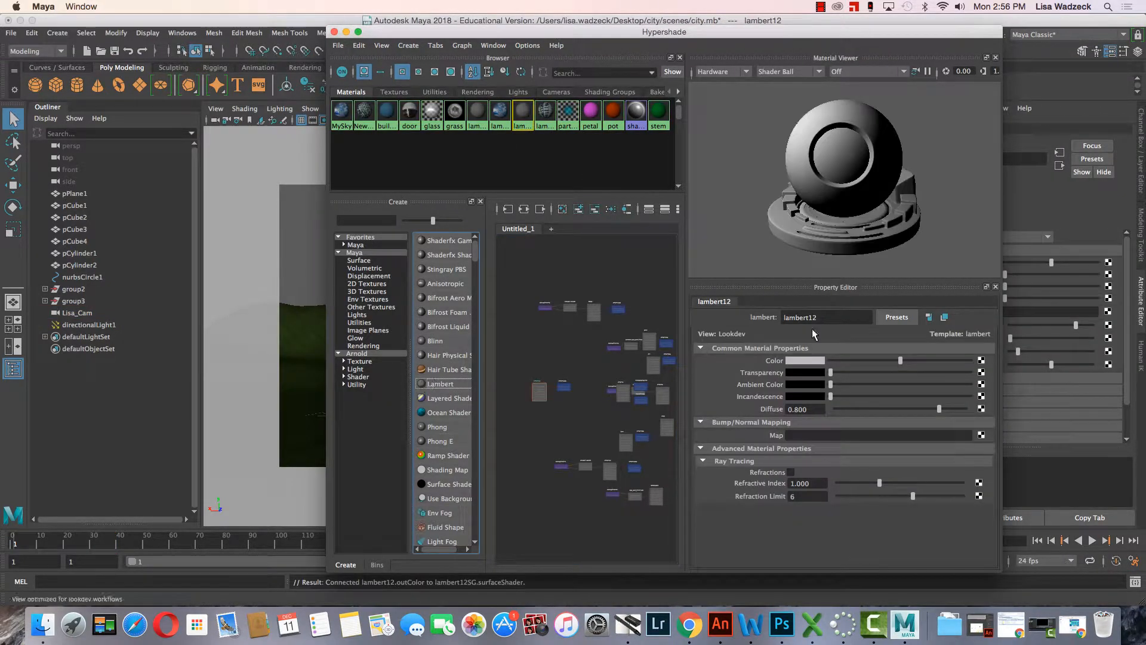
{"action": "double_click", "coordinate": [819, 314]}
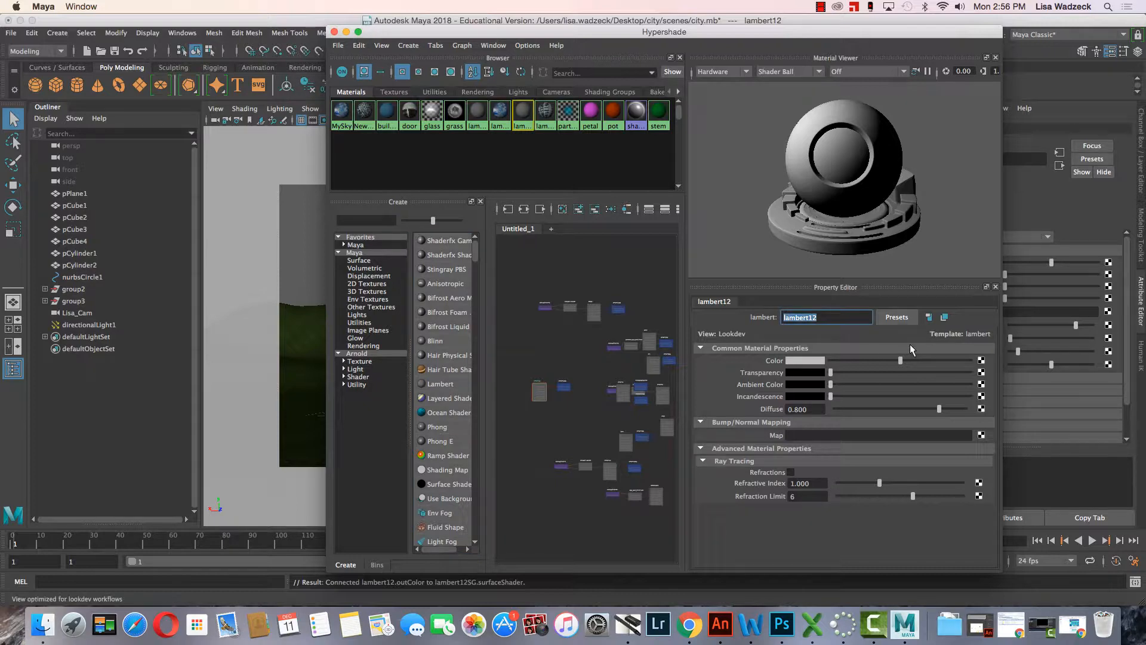
{"action": "type", "text": "Sk"}
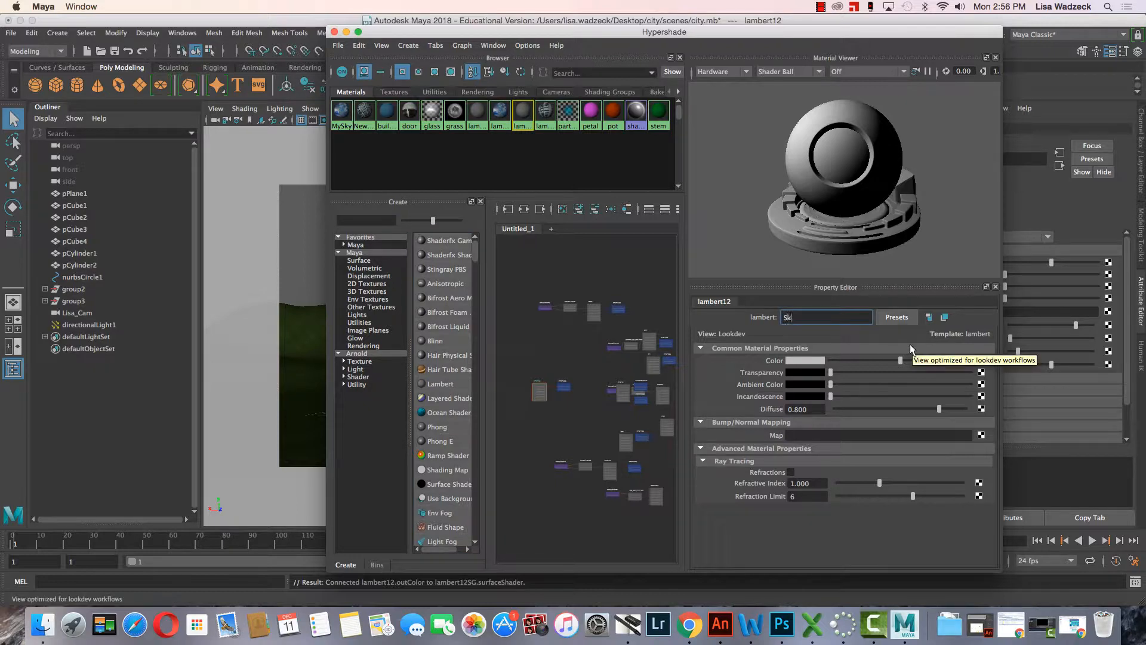
{"action": "key", "text": "BackSpace"}
{"action": "key", "text": "BackSpace"}
{"action": "type", "text": "AwesomeSky"}
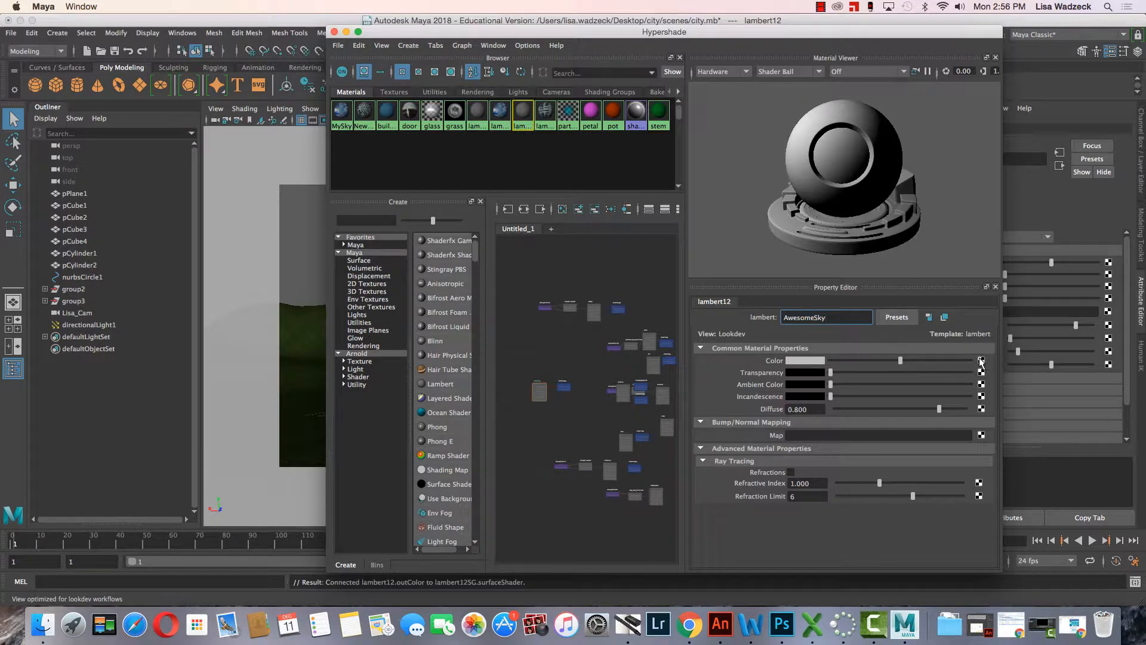
{"action": "key", "text": "Return"}
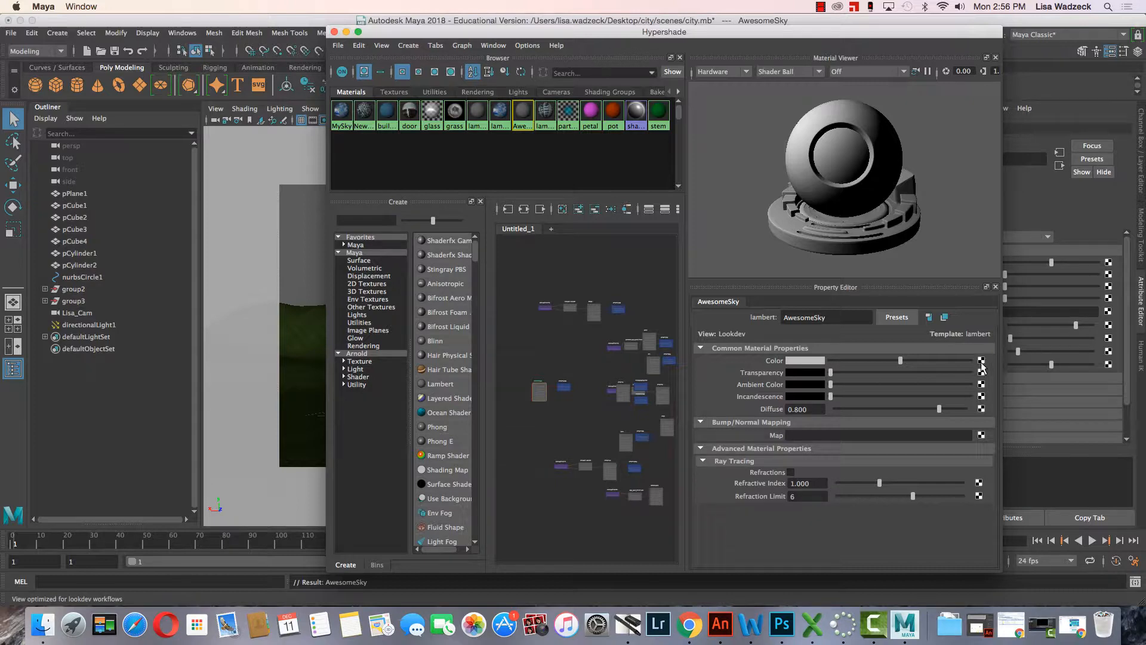
Map a File texture to the AwesomeSky material's color, using the image 5441857-sky.jpg from the project's sourceimages folder.
{"action": "left_click", "coordinate": [982, 361]}
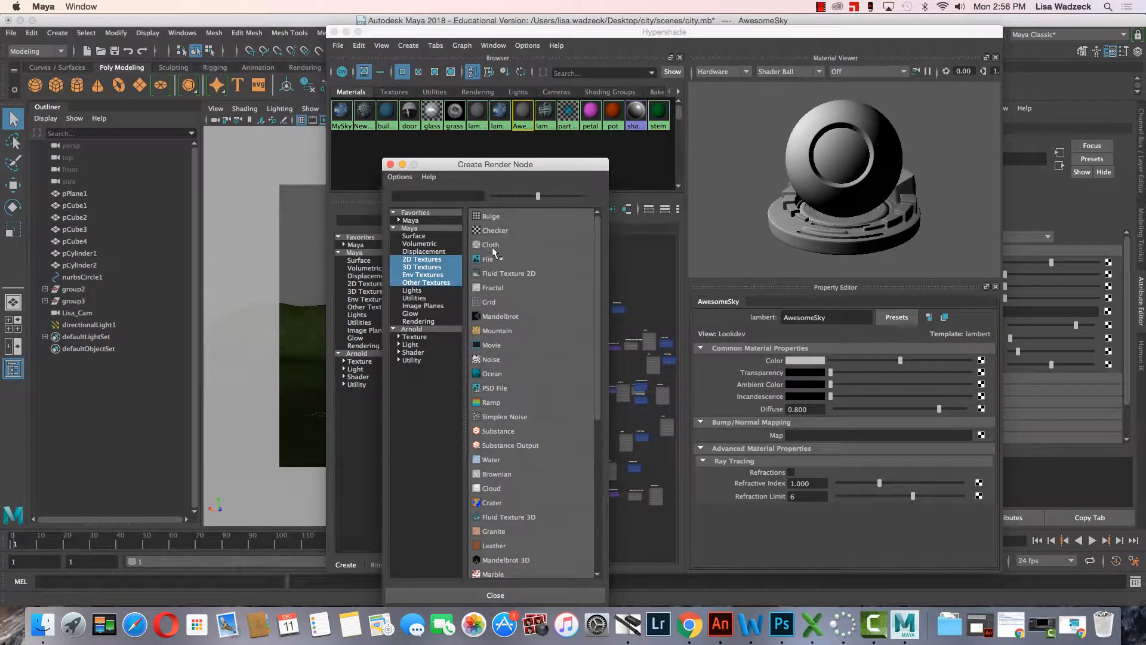
{"action": "left_click", "coordinate": [483, 259]}
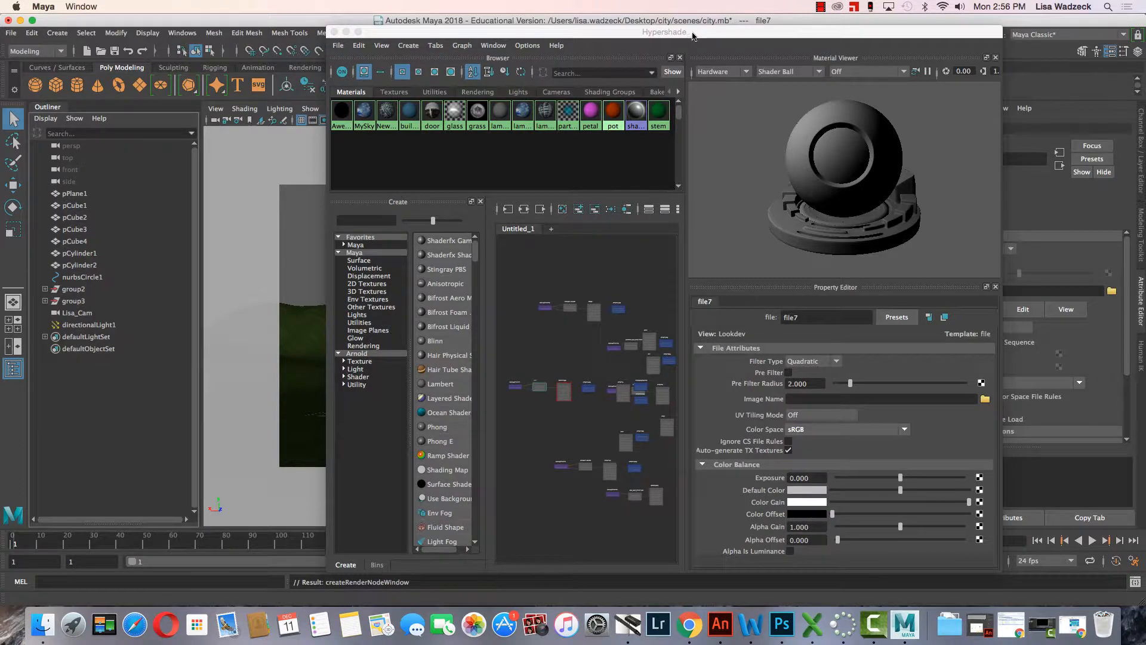
{"action": "left_click_drag", "start_coordinate": [683, 34], "coordinate": [627, 28]}
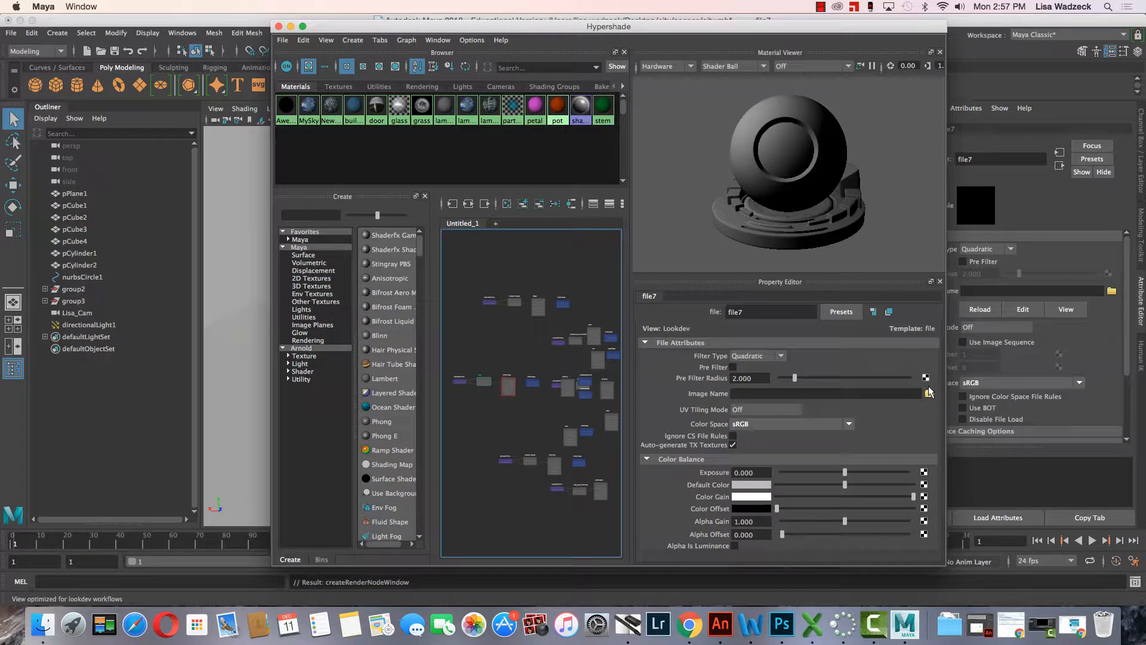
{"action": "left_click", "coordinate": [929, 394]}
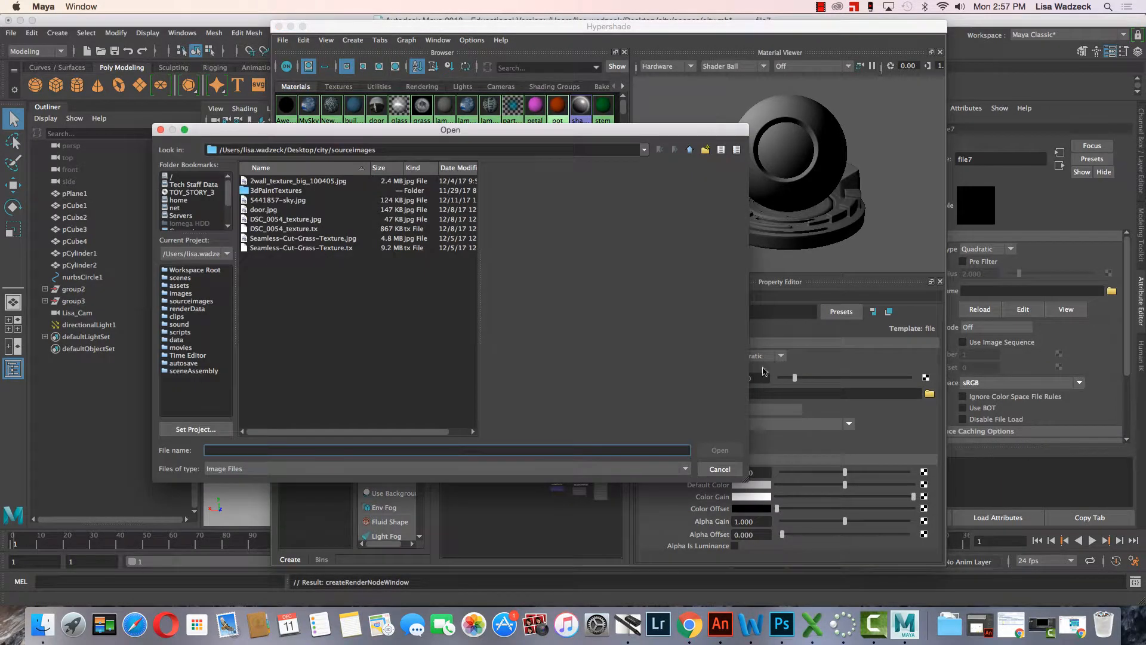
{"action": "left_click", "coordinate": [291, 202]}
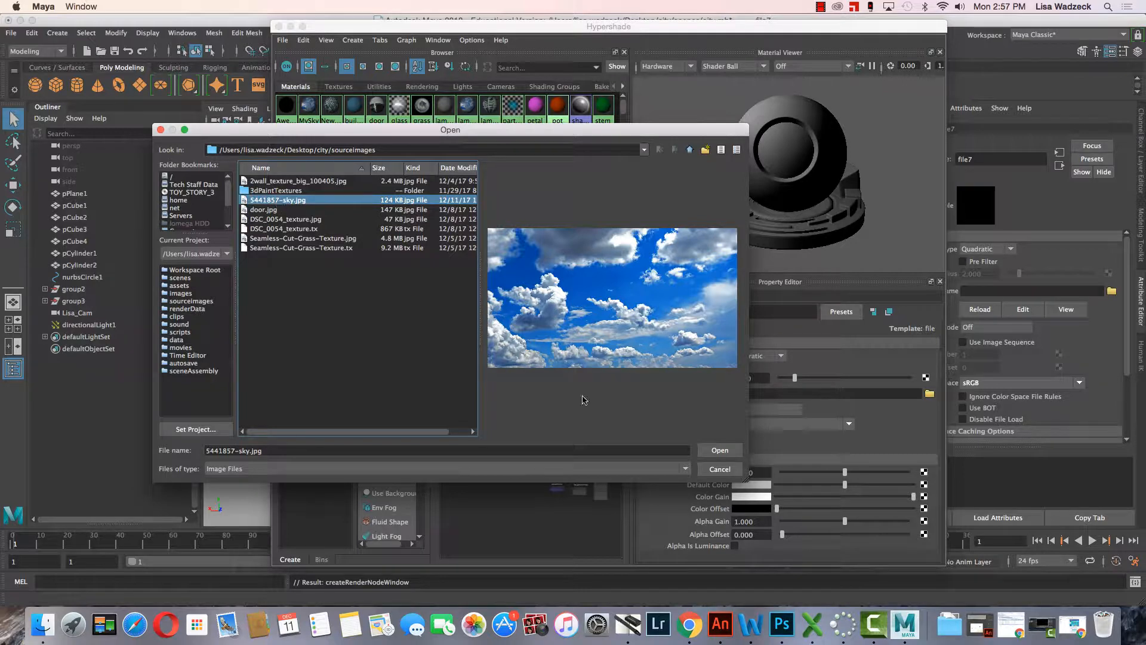
{"action": "left_click", "coordinate": [707, 452]}
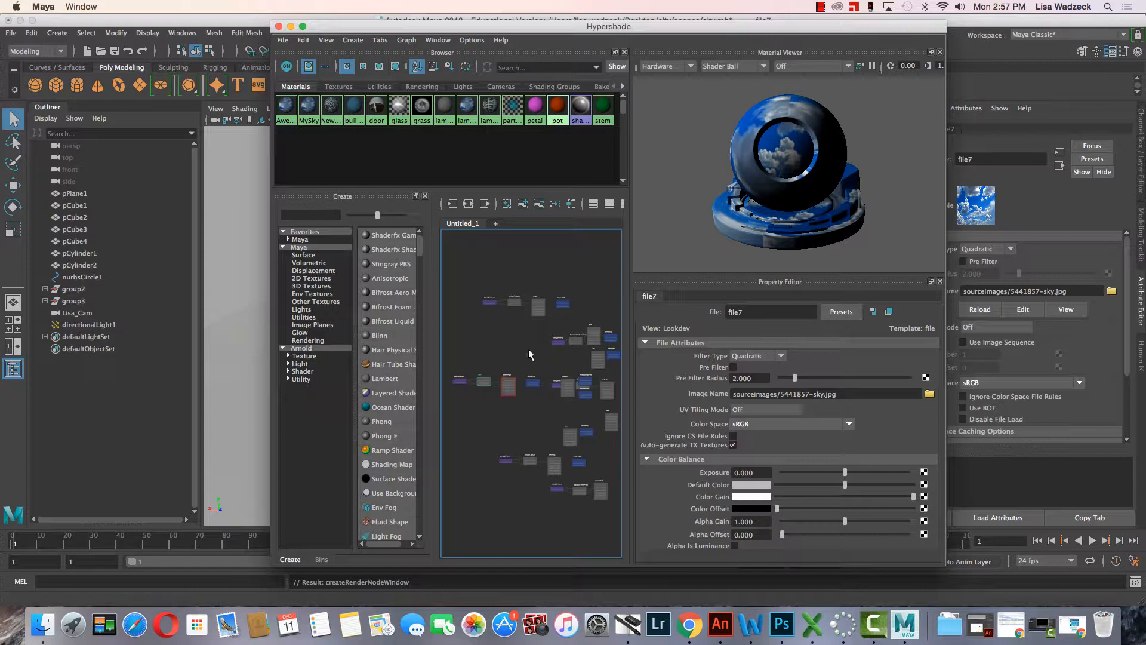
Inspect the nodes of the AwesomeSky shading network and close the Hypershade.
{"action": "left_click", "coordinate": [533, 386]}
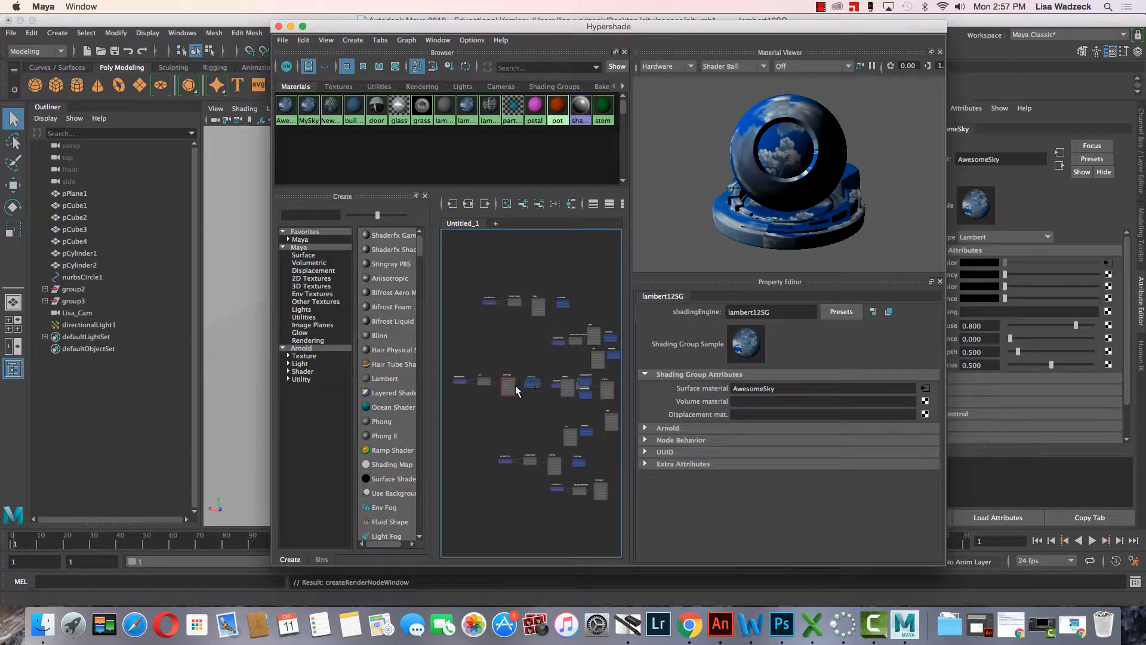
{"action": "left_click", "coordinate": [508, 386]}
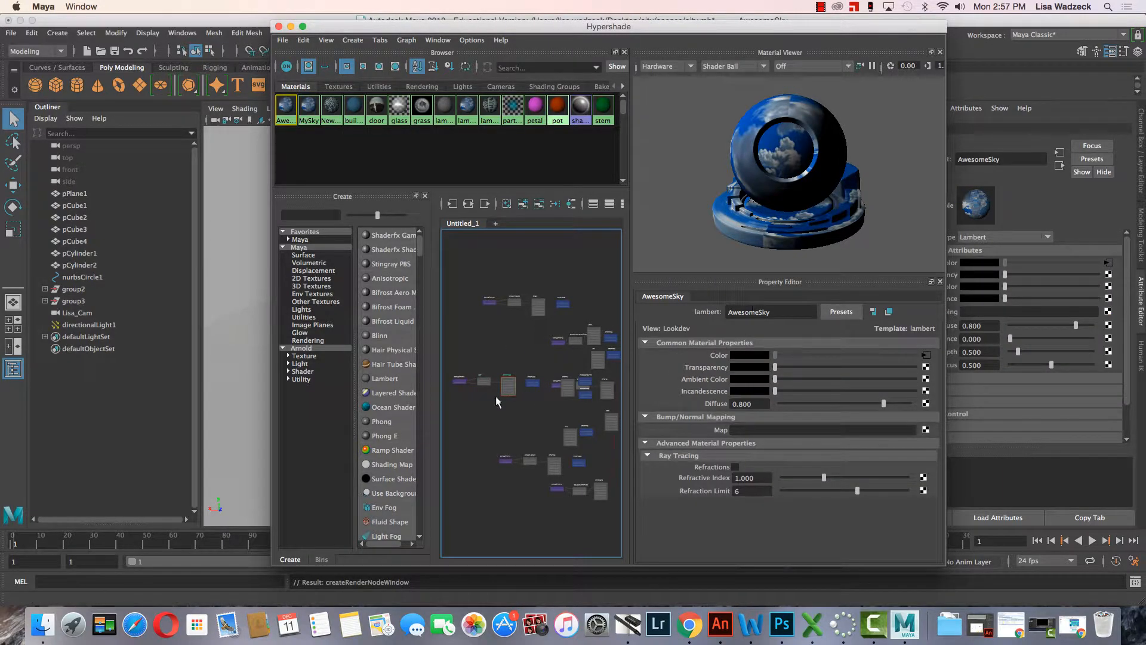
{"action": "left_click", "coordinate": [482, 381]}
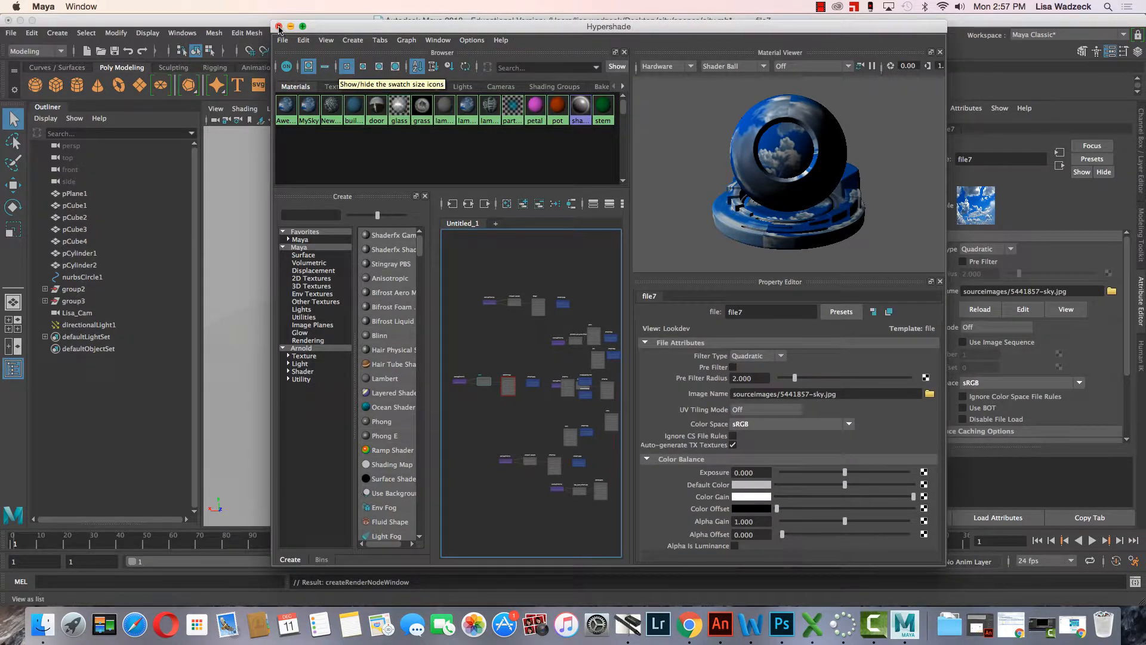
{"action": "left_click_drag", "start_coordinate": [316, 31], "coordinate": [579, 48]}
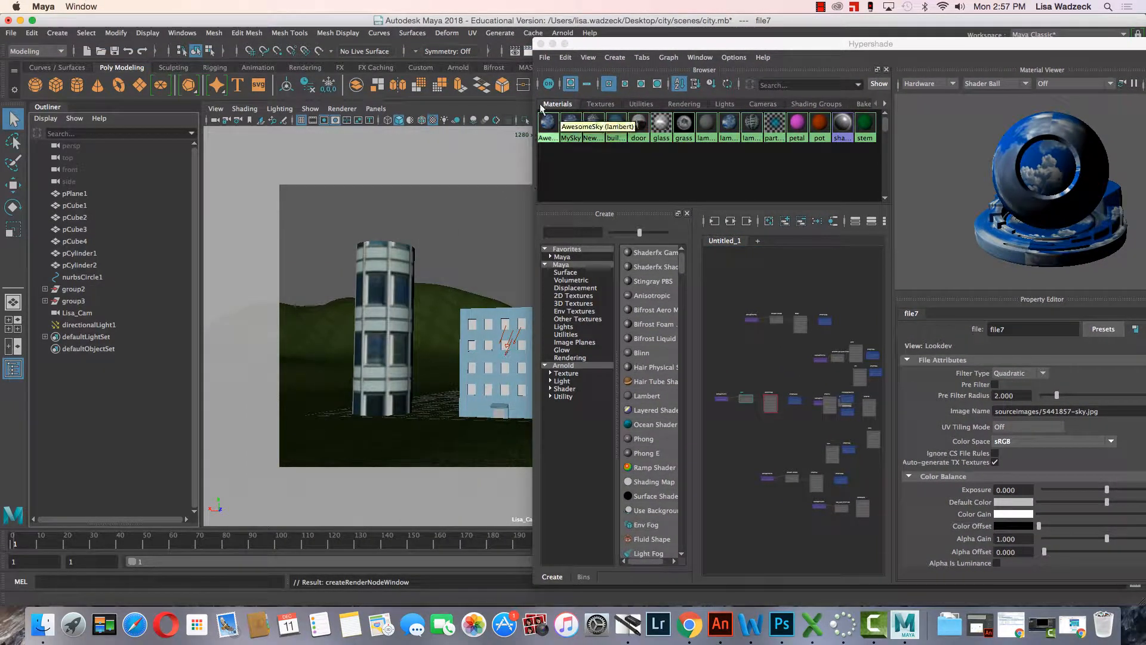
{"action": "left_click", "coordinate": [541, 44]}
{"action": "left_click", "coordinate": [541, 44]}
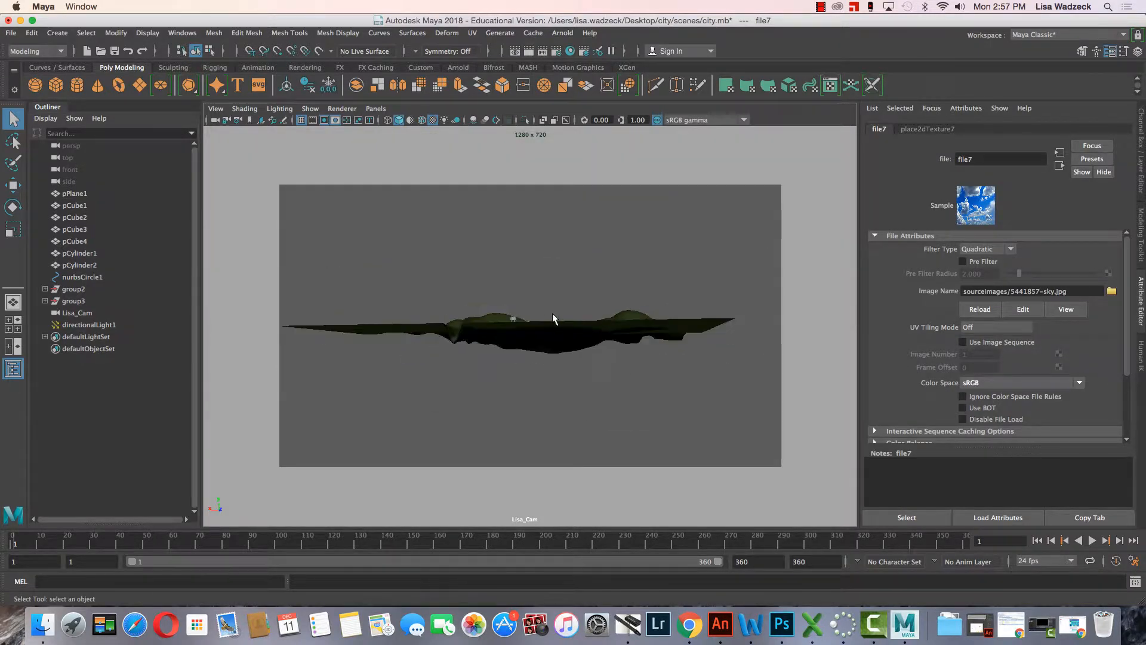
Draw a large polygon sphere centered on the buildings, big enough to enclose the whole terrain.
{"action": "left_click_drag", "start_coordinate": [536, 327], "coordinate": [535, 343], "text": "alt"}
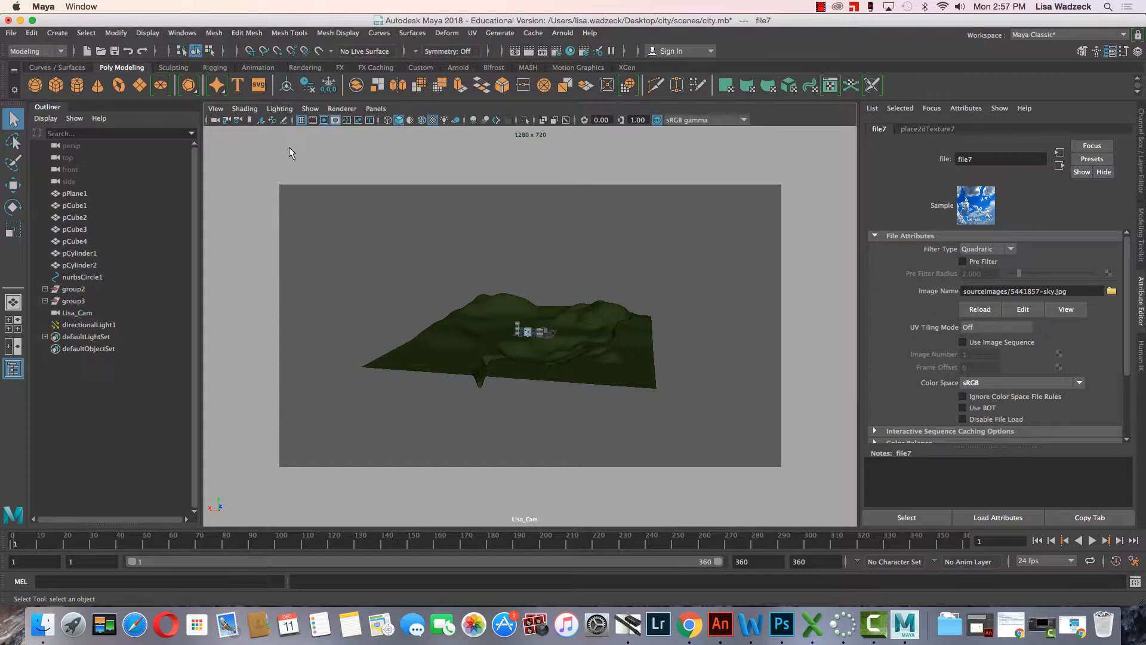
{"action": "left_click", "coordinate": [36, 85]}
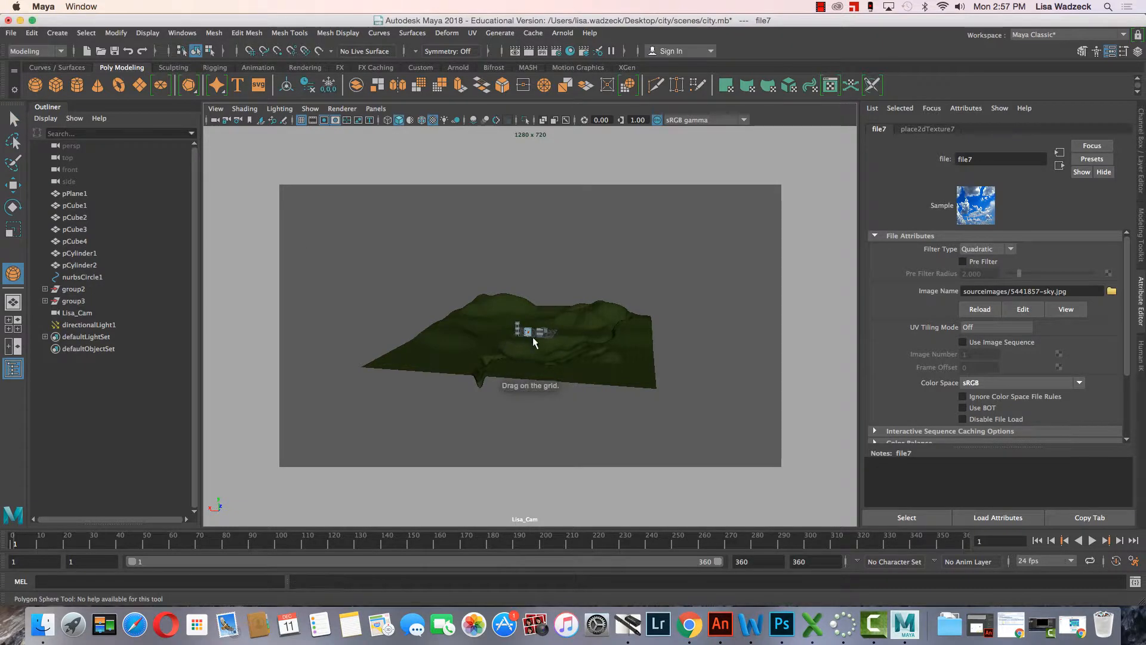
{"action": "left_click_drag", "start_coordinate": [533, 337], "coordinate": [696, 425]}
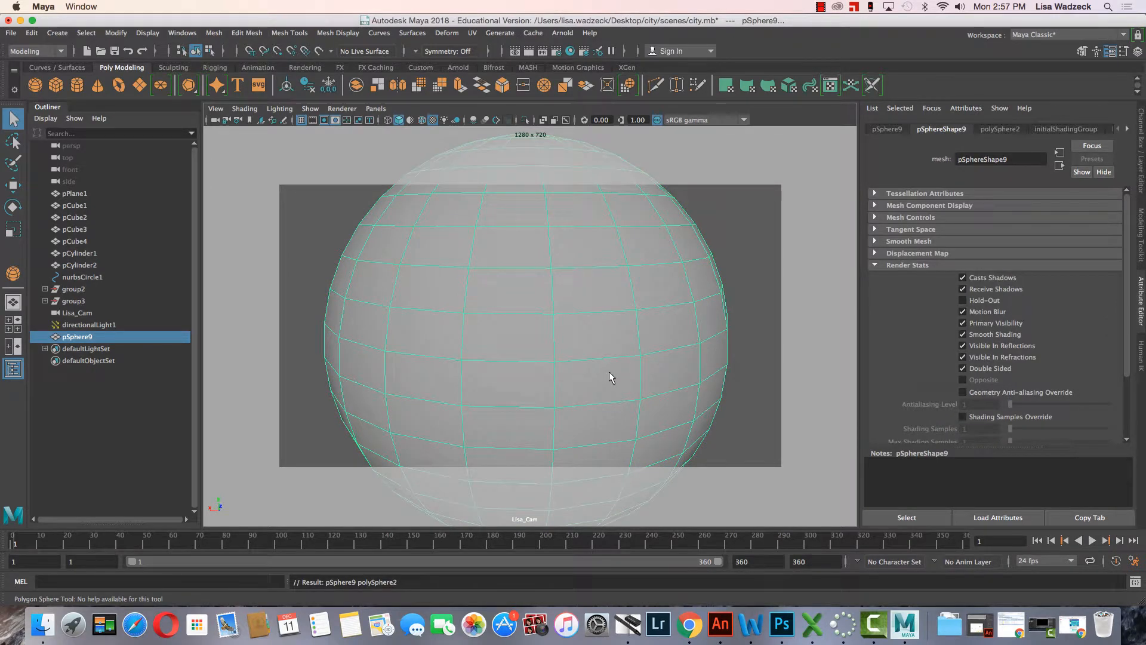
Assign the existing AwesomeSky material to the large sphere.
{"action": "right_click", "coordinate": [521, 160]}
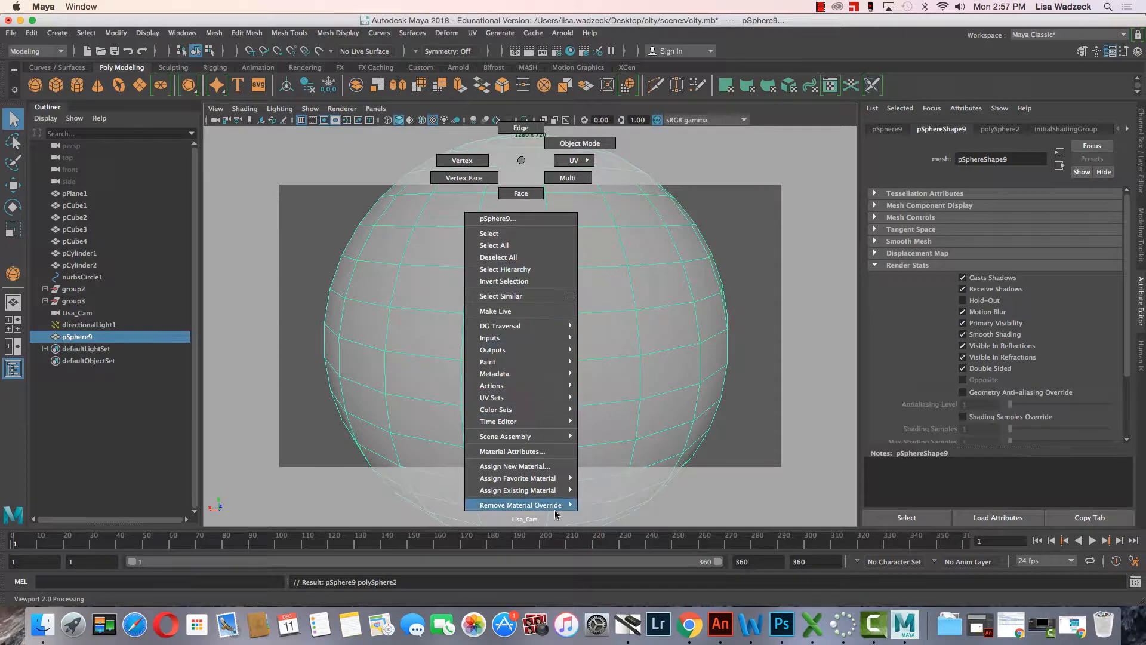
{"action": "mouse_move", "coordinate": [561, 491]}
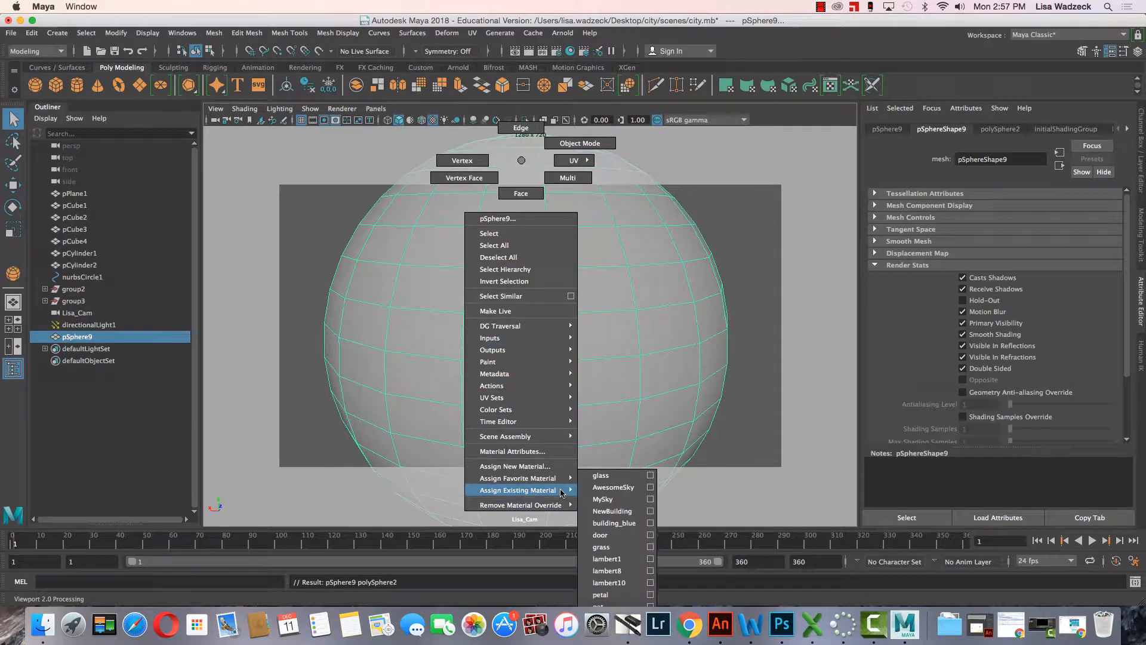
{"action": "left_click", "coordinate": [604, 488]}
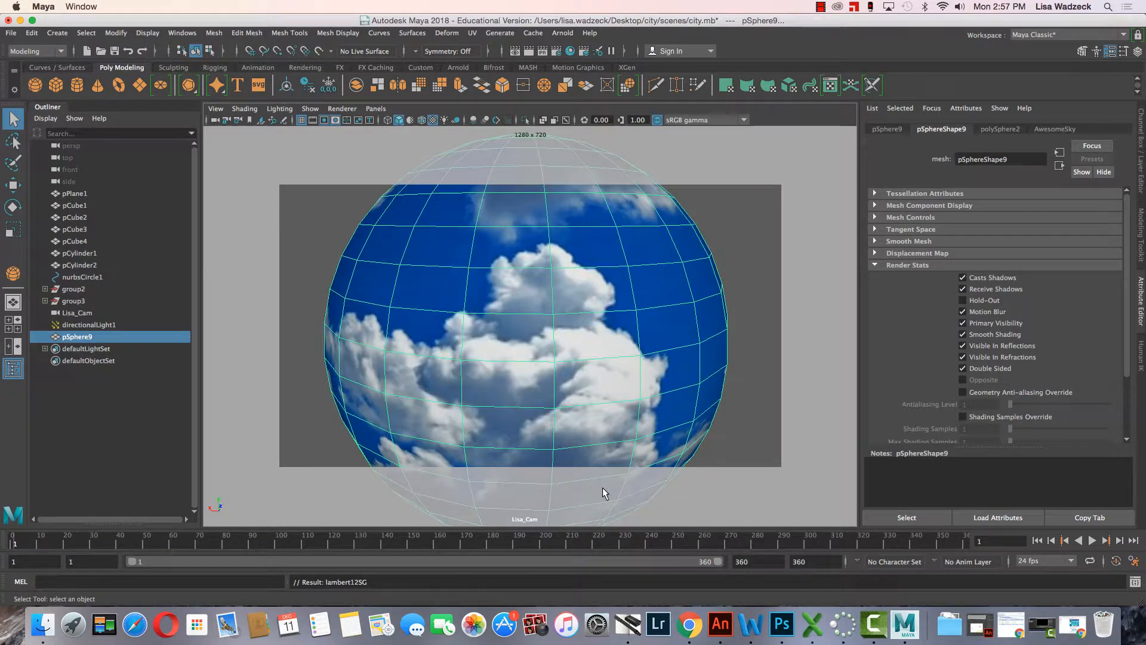
Reverse the large sphere's normals so the sky texture faces inward around the terrain and buildings.
{"action": "scroll", "coordinate": [522, 306], "scroll_direction": "down", "scroll_amount": 5}
{"action": "scroll", "coordinate": [522, 307], "scroll_direction": "up", "scroll_amount": 4}
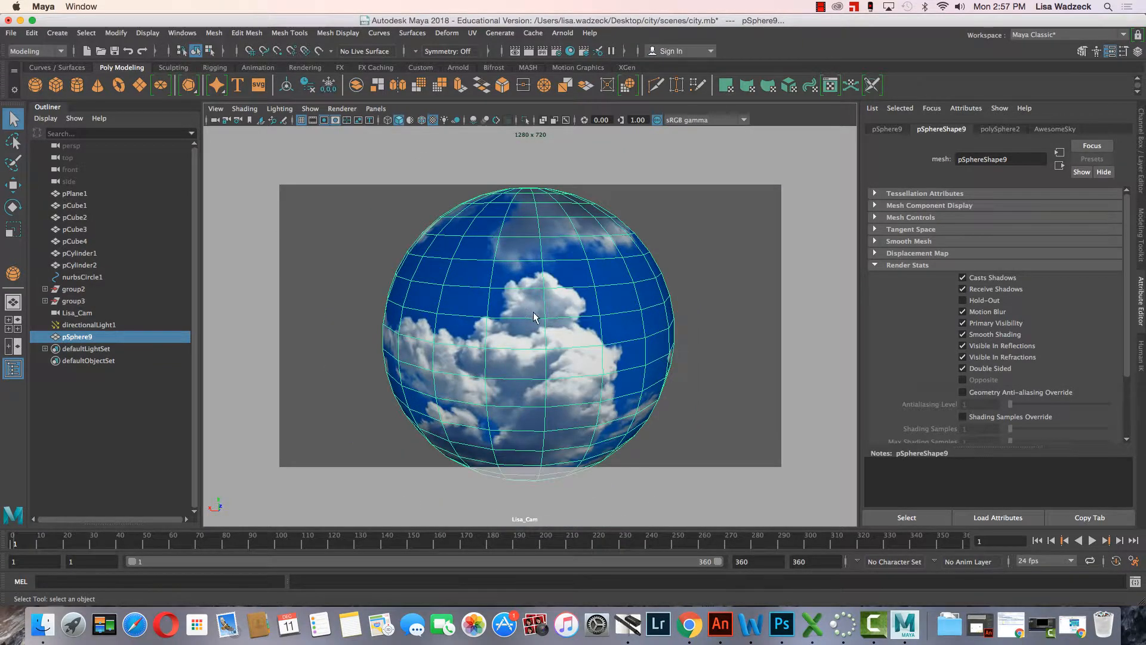
{"action": "scroll", "coordinate": [539, 343], "scroll_direction": "up", "scroll_amount": 5}
{"action": "scroll", "coordinate": [539, 345], "scroll_direction": "up", "scroll_amount": 4}
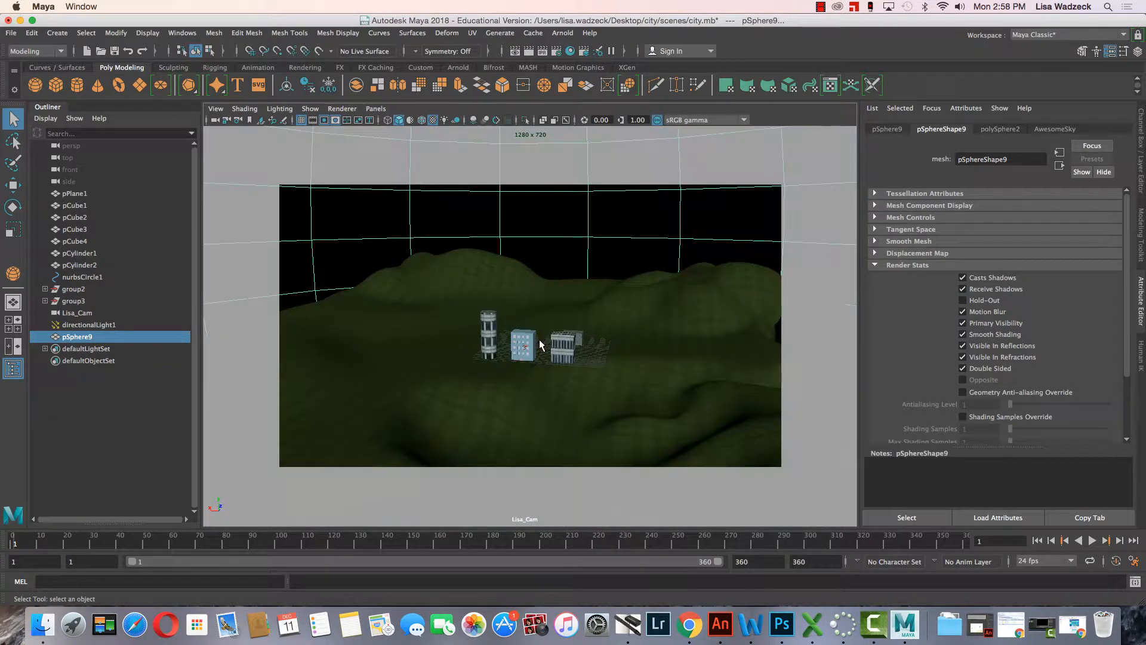
{"action": "left_click_drag", "start_coordinate": [539, 345], "coordinate": [537, 349], "text": "alt"}
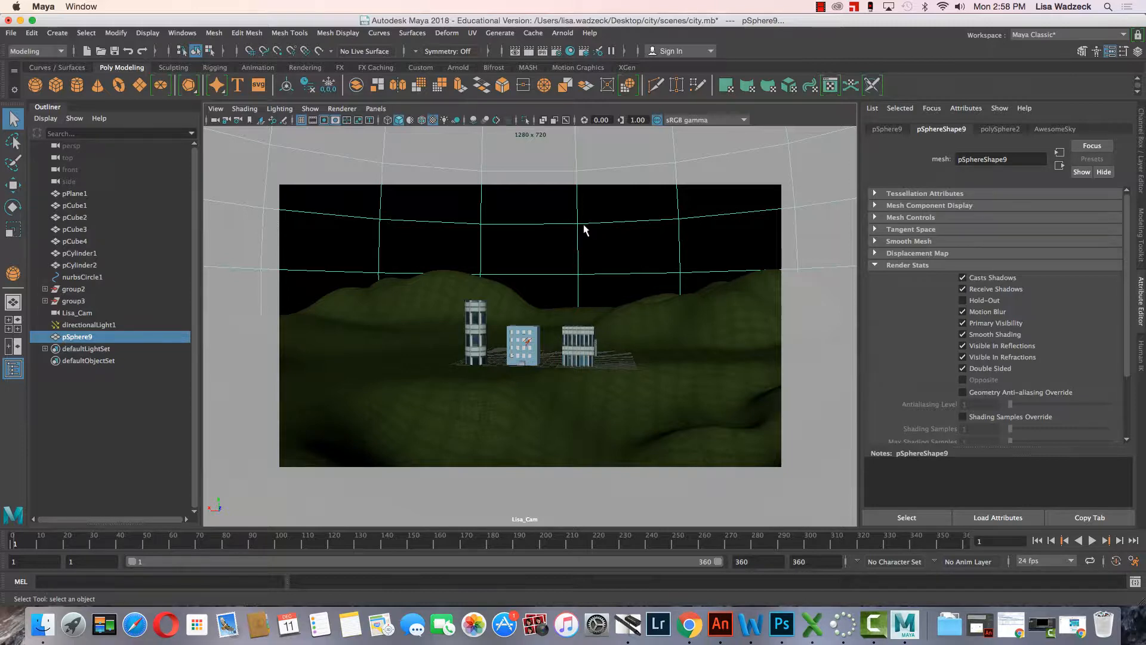
{"action": "left_click", "coordinate": [340, 34]}
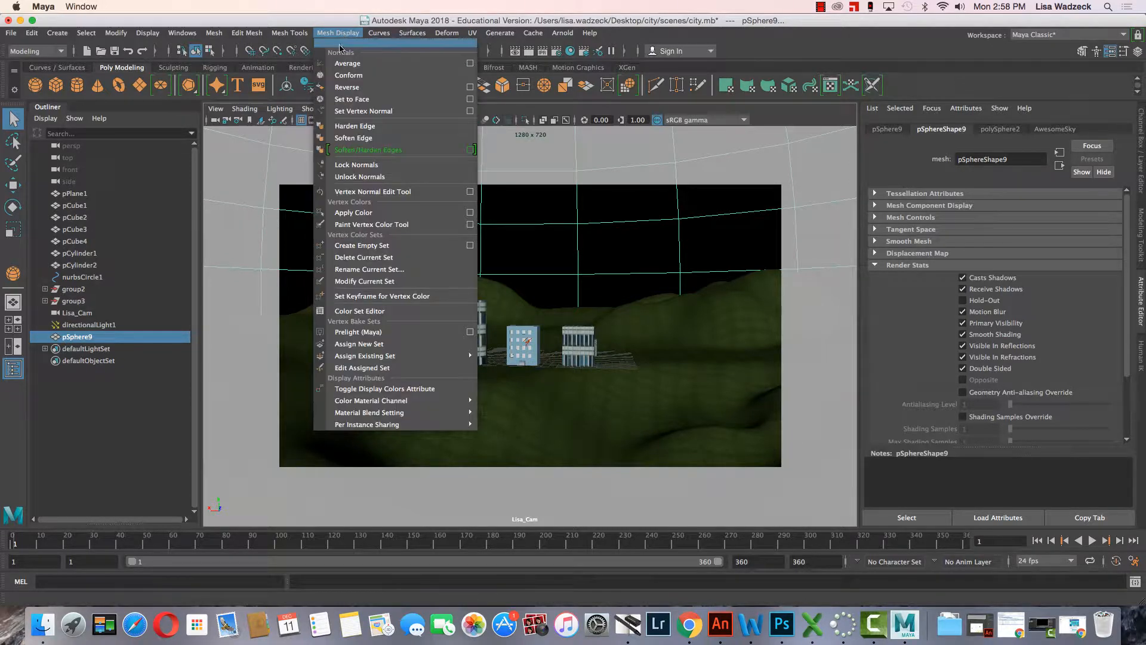
{"action": "left_click", "coordinate": [343, 88]}
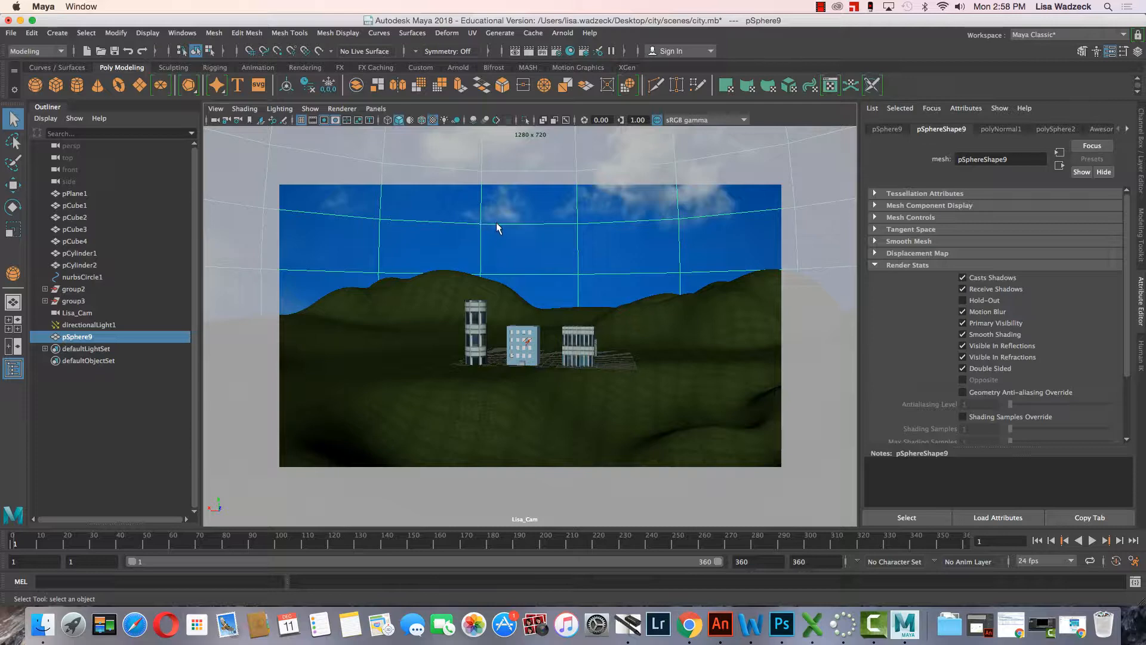
Render the current frame with the three buildings viewed from inside the sky sphere, and close the Render View.
{"action": "key", "text": "f"}
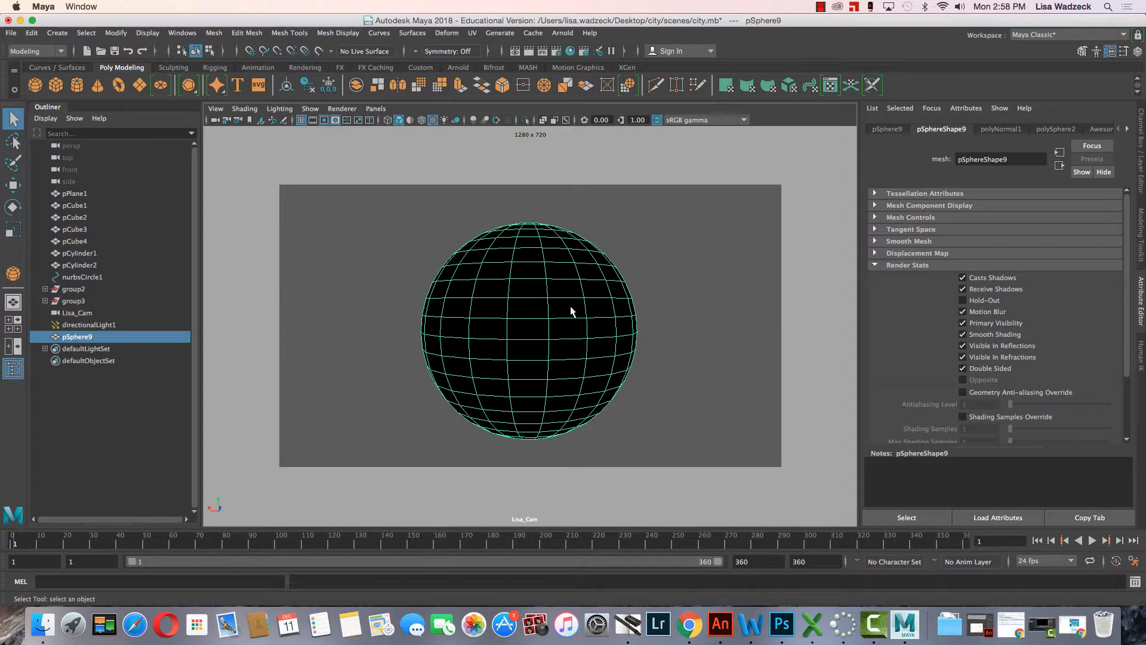
{"action": "scroll", "coordinate": [571, 307], "scroll_direction": "up", "scroll_amount": 15}
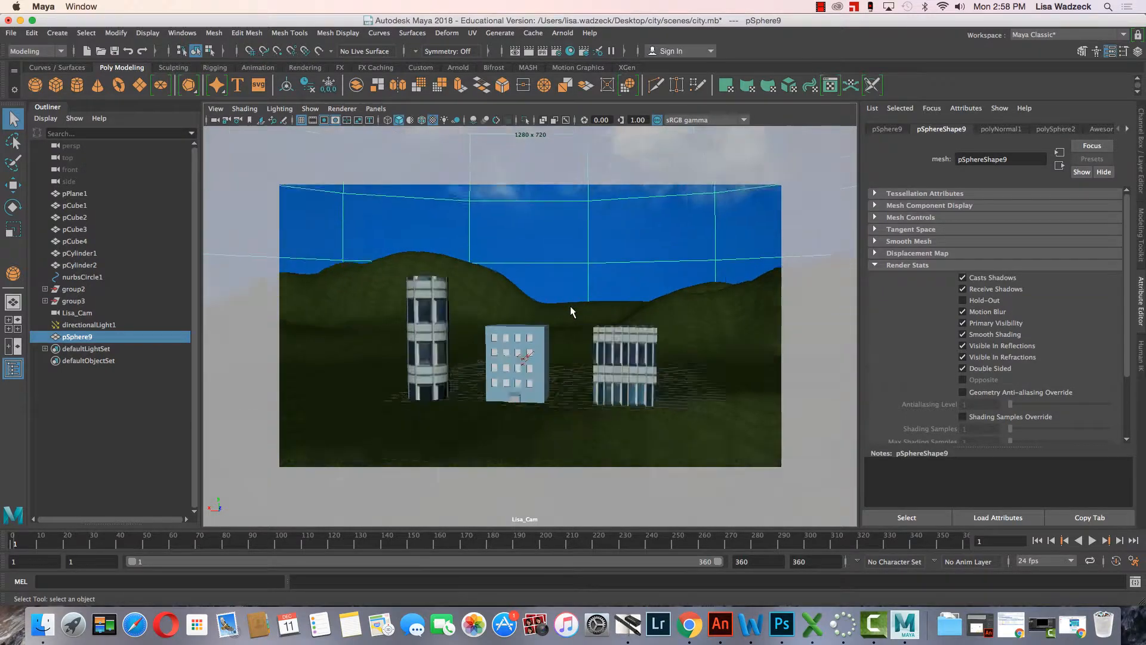
{"action": "left_click_drag", "start_coordinate": [548, 339], "coordinate": [547, 336], "text": "alt"}
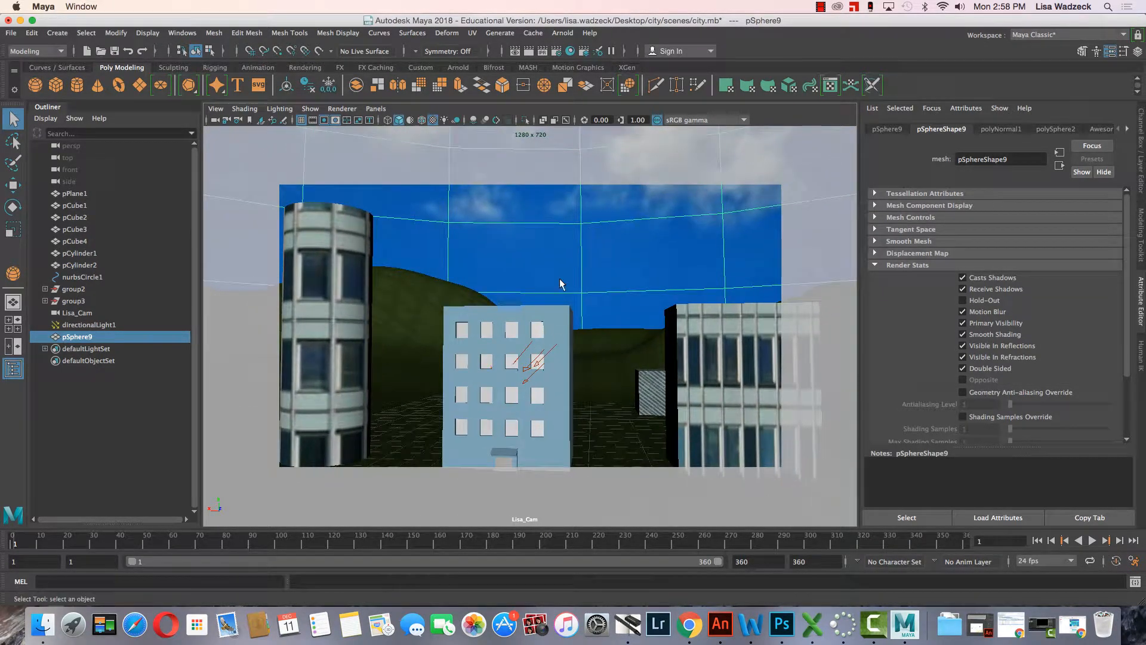
{"action": "left_click", "coordinate": [527, 53]}
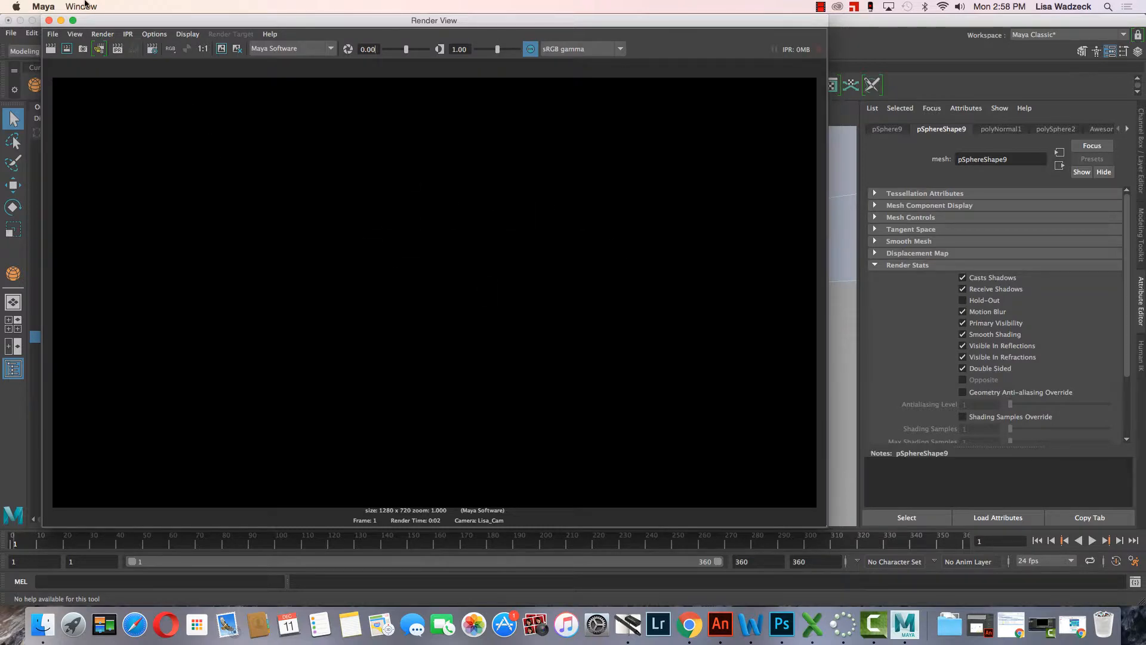
{"action": "left_click", "coordinate": [49, 22]}
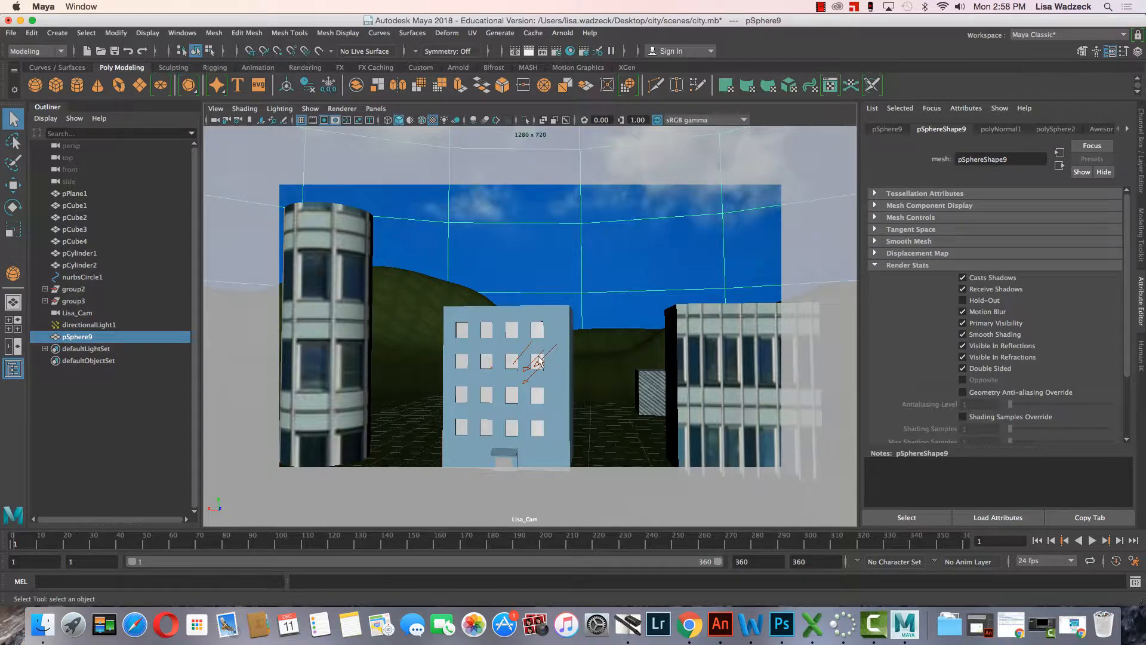
Turn off Casts Shadows and Receive Shadows in the sky sphere's Render Stats, and check the scene with a render of the current frame.
{"action": "scroll", "coordinate": [610, 310], "scroll_direction": "down", "scroll_amount": 10}
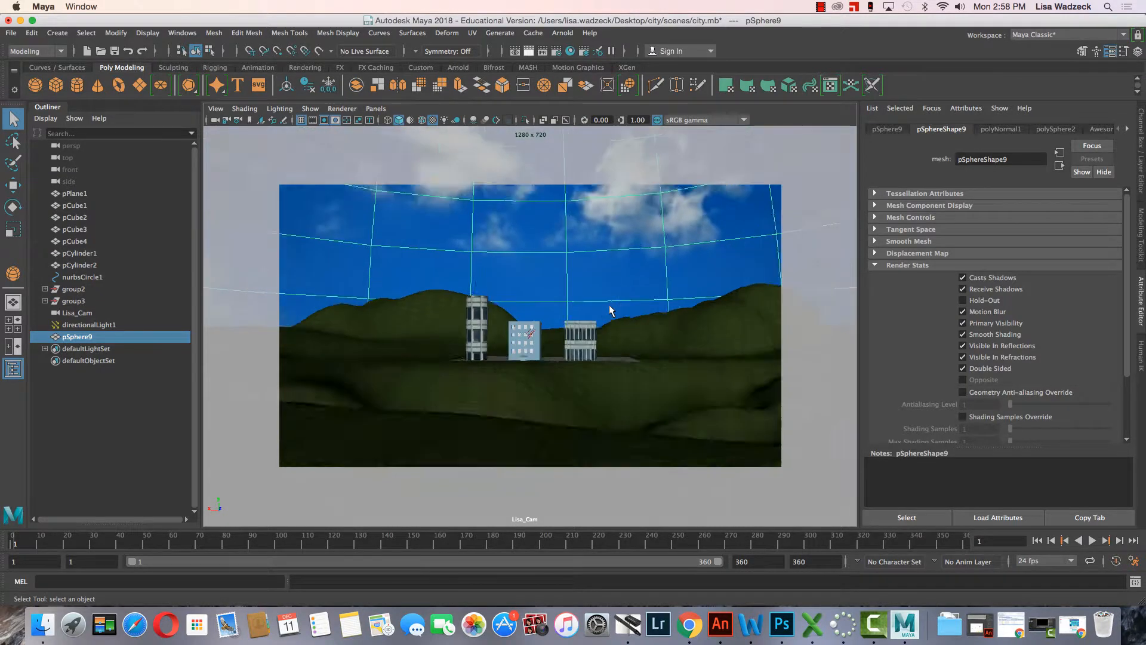
{"action": "scroll", "coordinate": [611, 310], "scroll_direction": "down", "scroll_amount": 6}
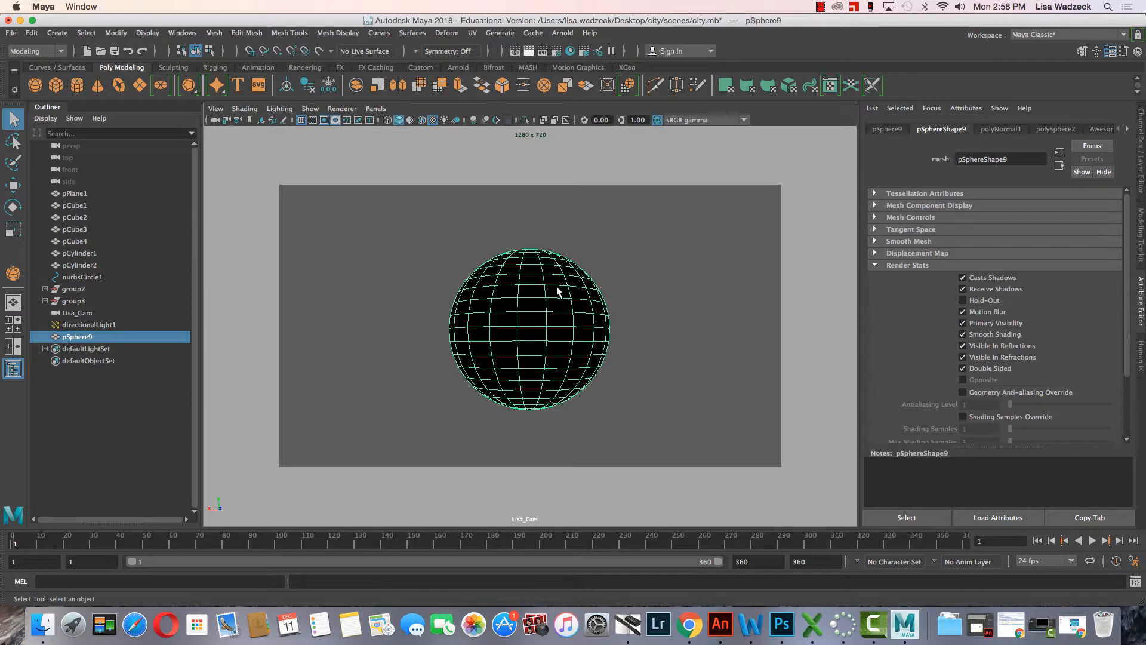
{"action": "scroll", "coordinate": [519, 356], "scroll_direction": "up", "scroll_amount": 3}
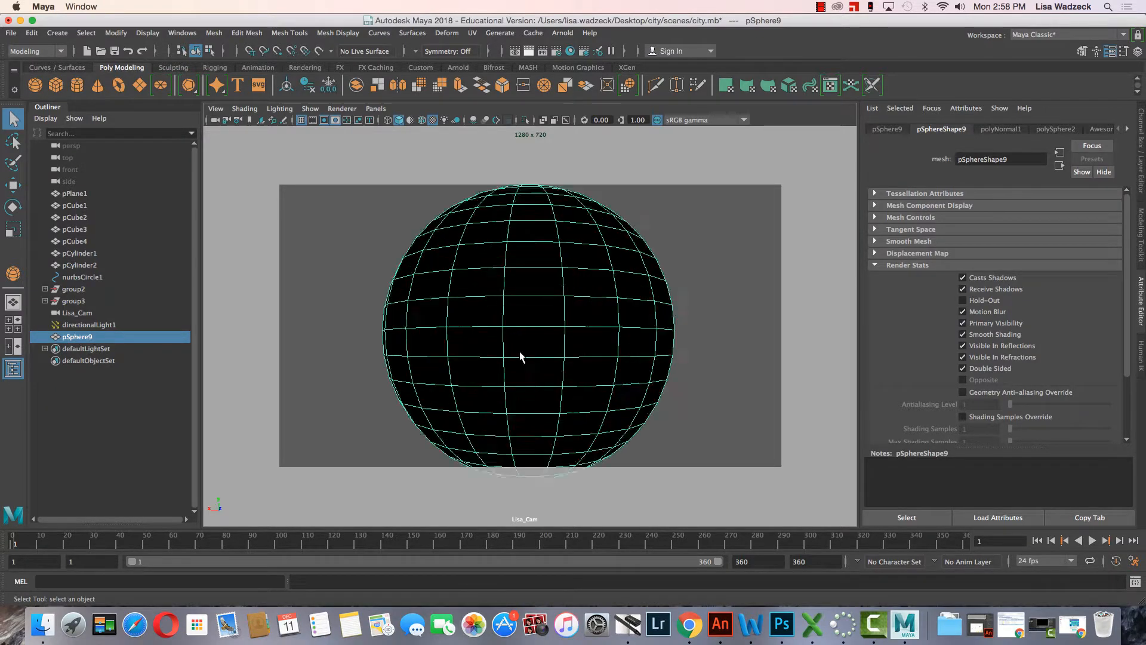
{"action": "scroll", "coordinate": [520, 357], "scroll_direction": "up", "scroll_amount": 8}
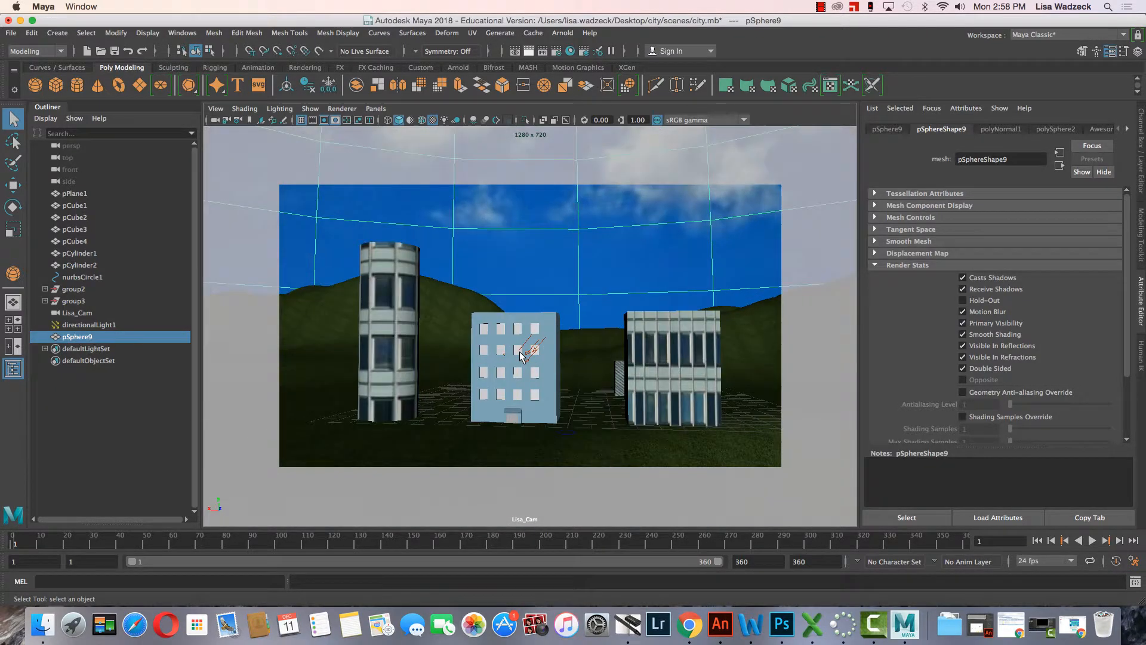
{"action": "left_click_drag", "start_coordinate": [519, 373], "coordinate": [508, 389], "text": "alt"}
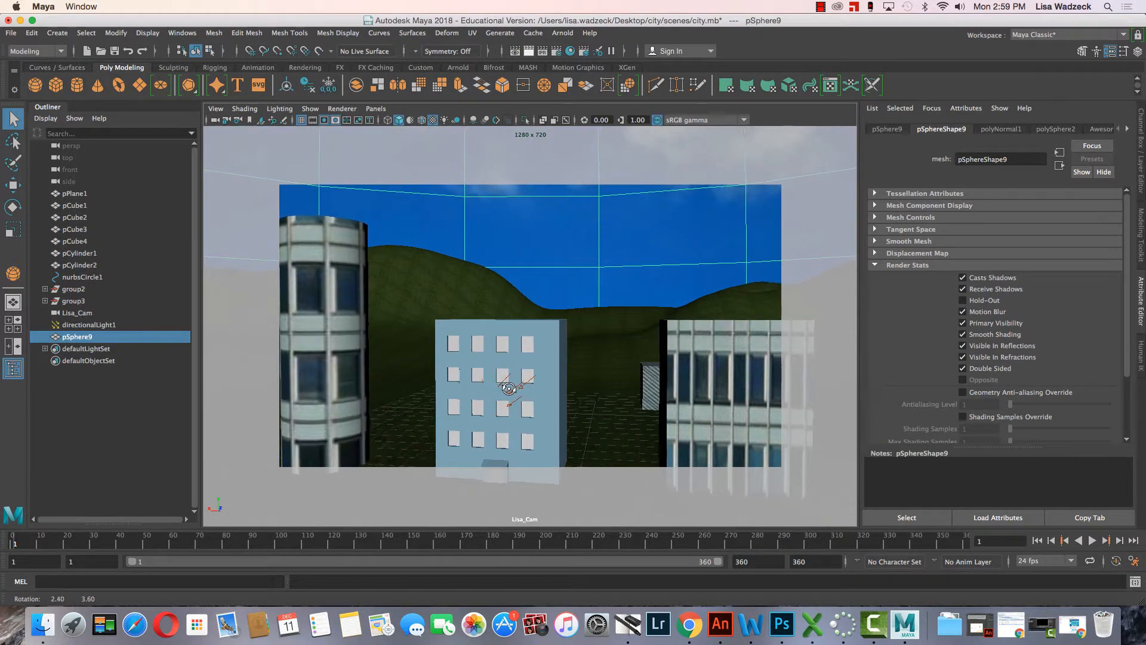
{"action": "scroll", "coordinate": [515, 382], "scroll_direction": "down", "scroll_amount": 6}
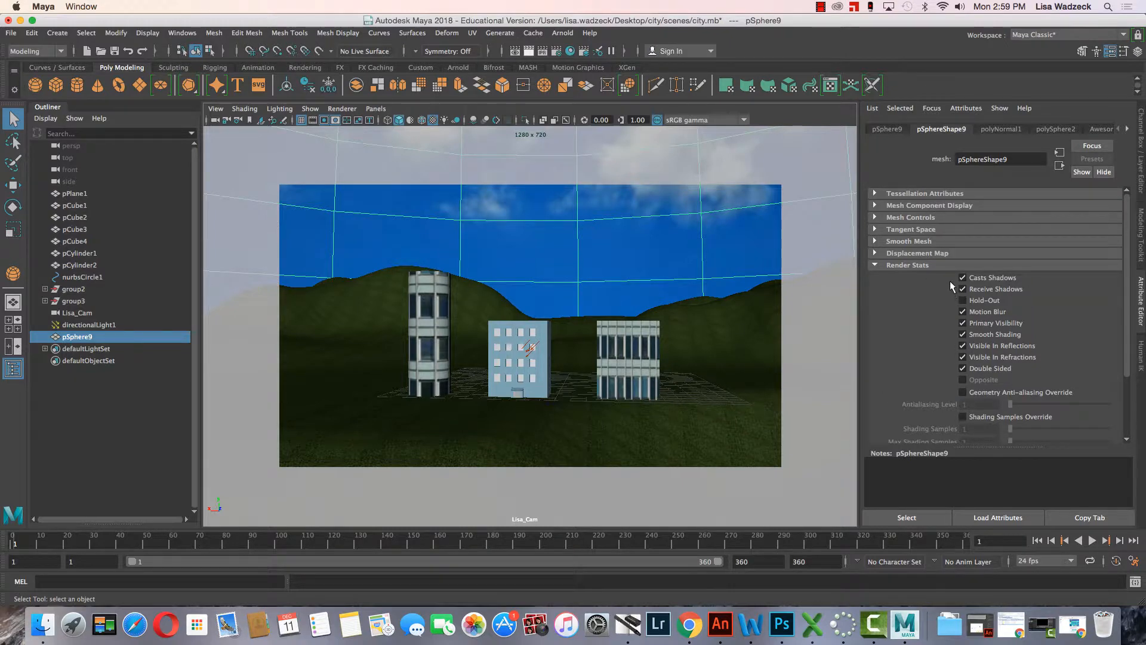
{"action": "left_click", "coordinate": [874, 264]}
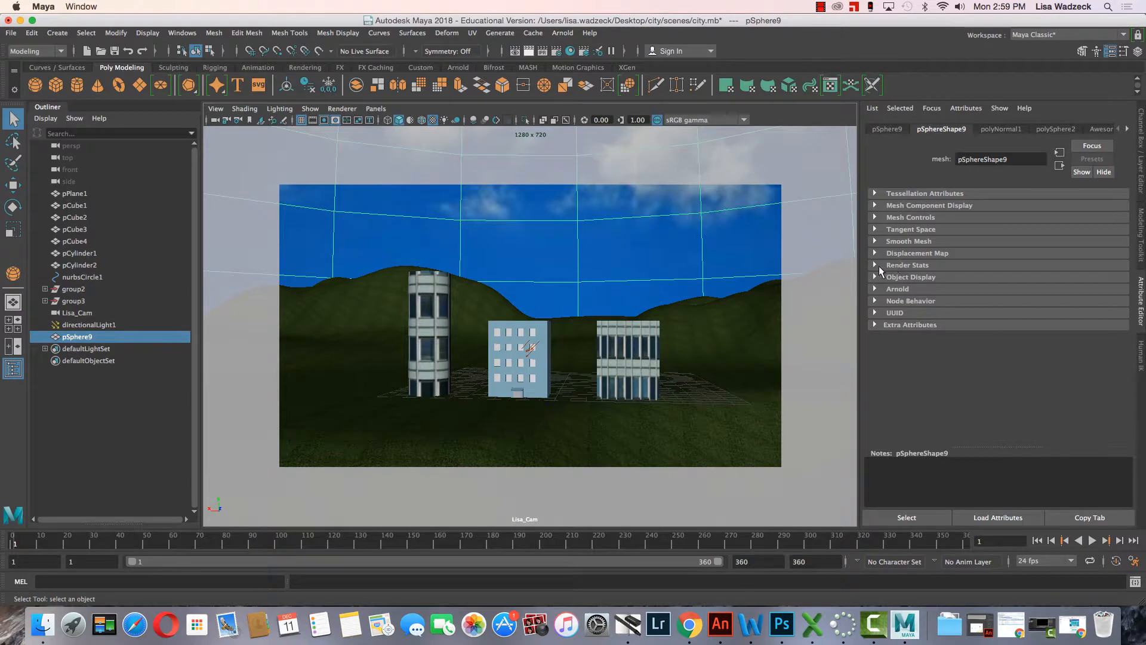
{"action": "left_click", "coordinate": [874, 266]}
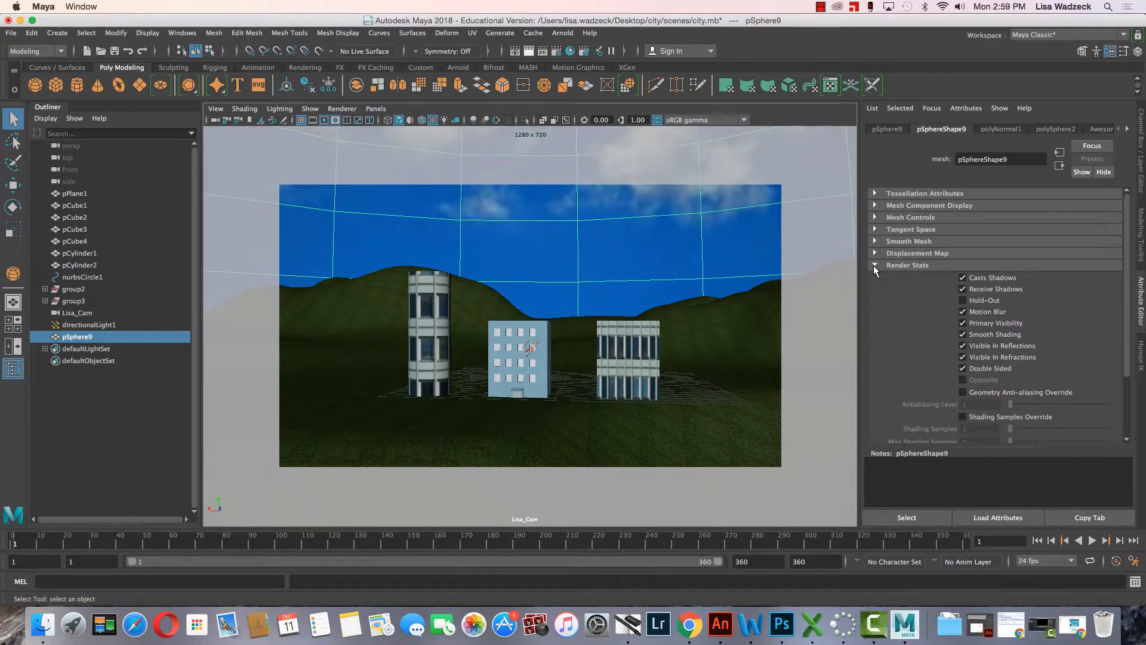
{"action": "left_click", "coordinate": [963, 277]}
{"action": "left_click", "coordinate": [529, 50]}
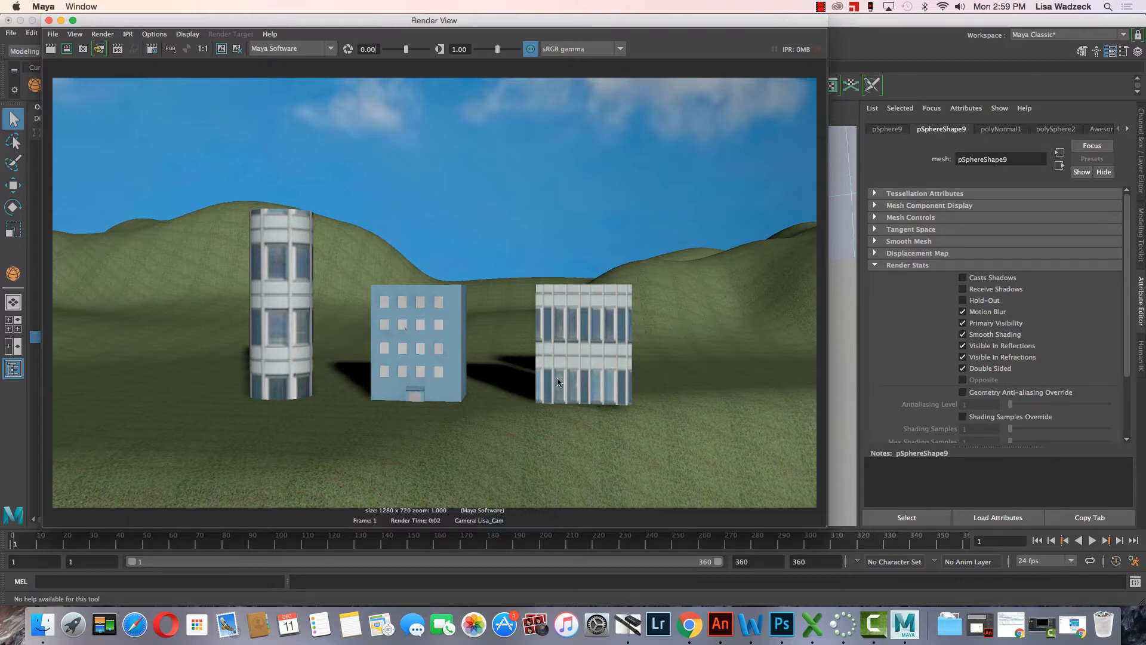
{"action": "left_click", "coordinate": [48, 21]}
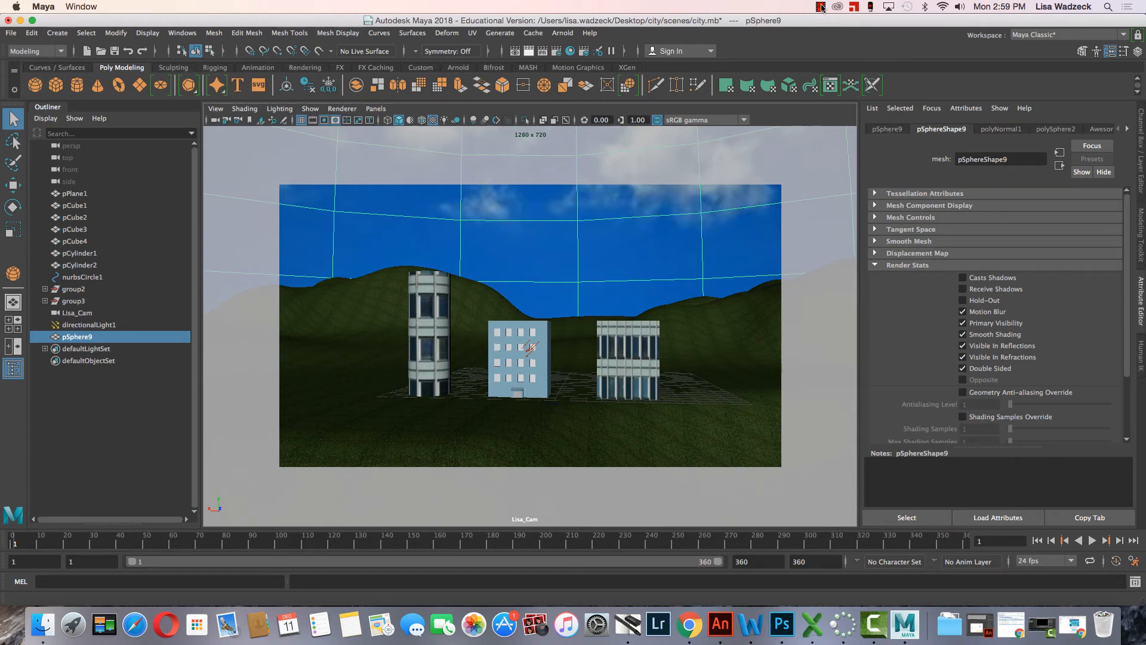